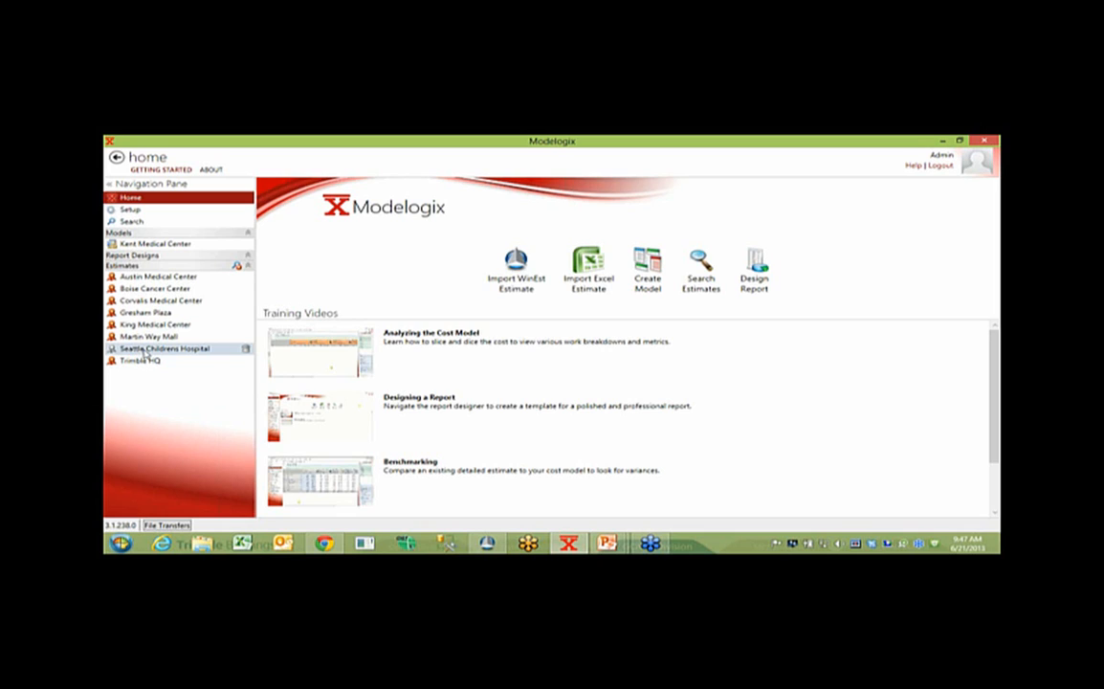
Open the Seattle Childrens Hospital estimate and answer its Industry Segment smart category with Healthcare.
{"action": "left_click", "coordinate": [146, 350]}
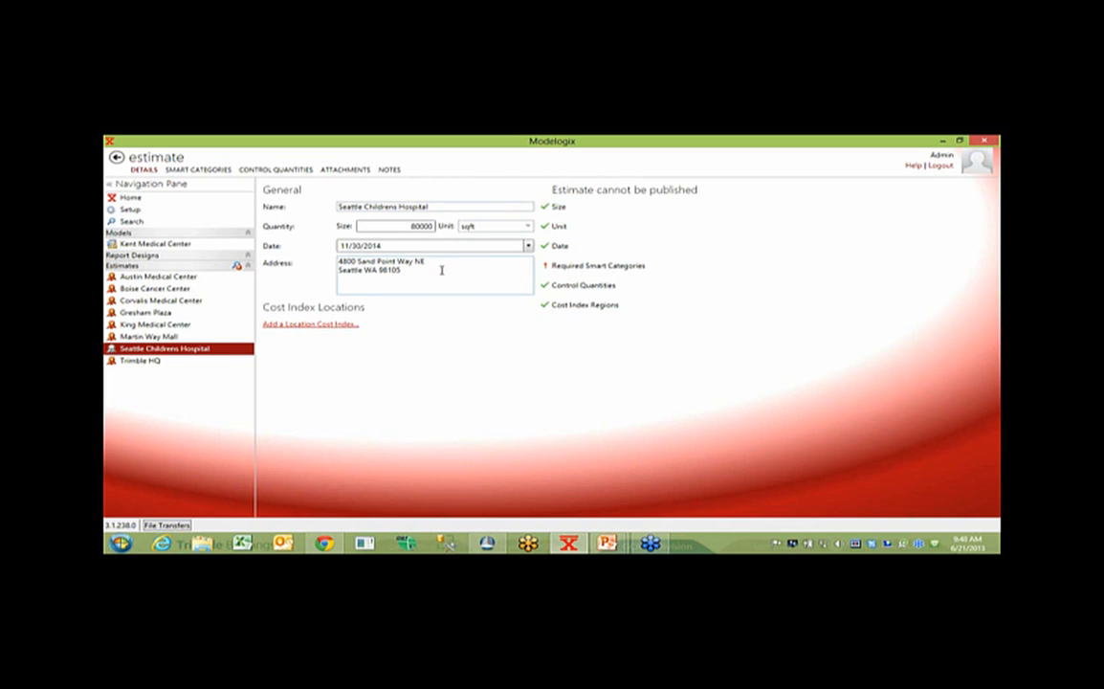
{"action": "mouse_move", "coordinate": [233, 352]}
{"action": "left_click", "coordinate": [212, 171]}
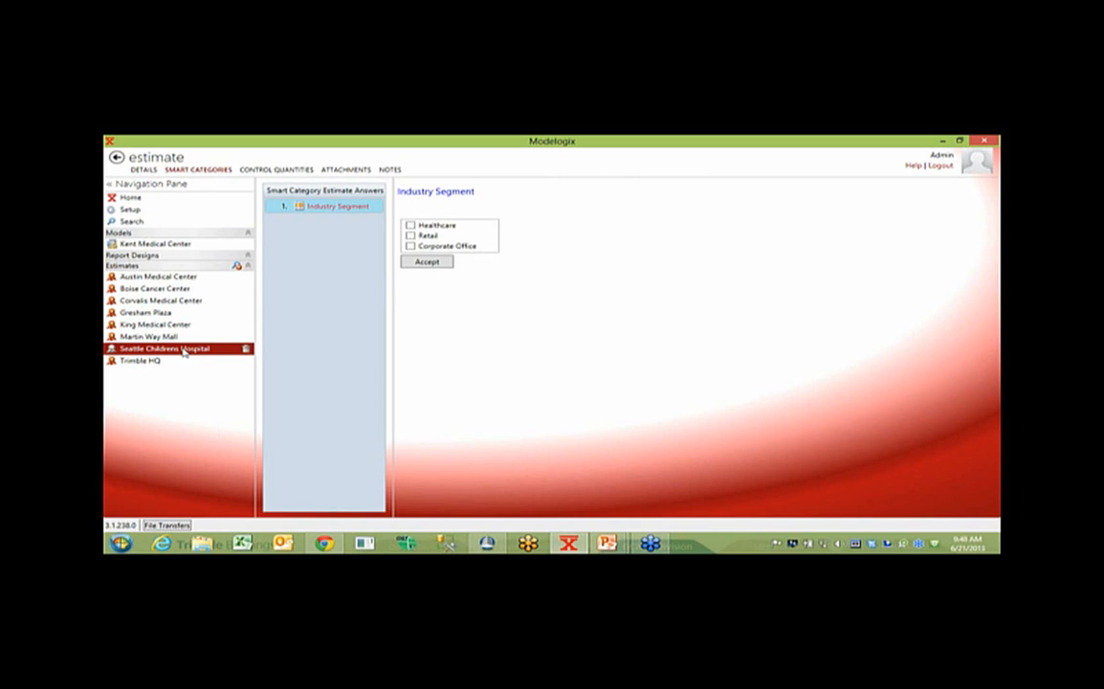
{"action": "left_click", "coordinate": [411, 226]}
{"action": "left_click", "coordinate": [426, 263]}
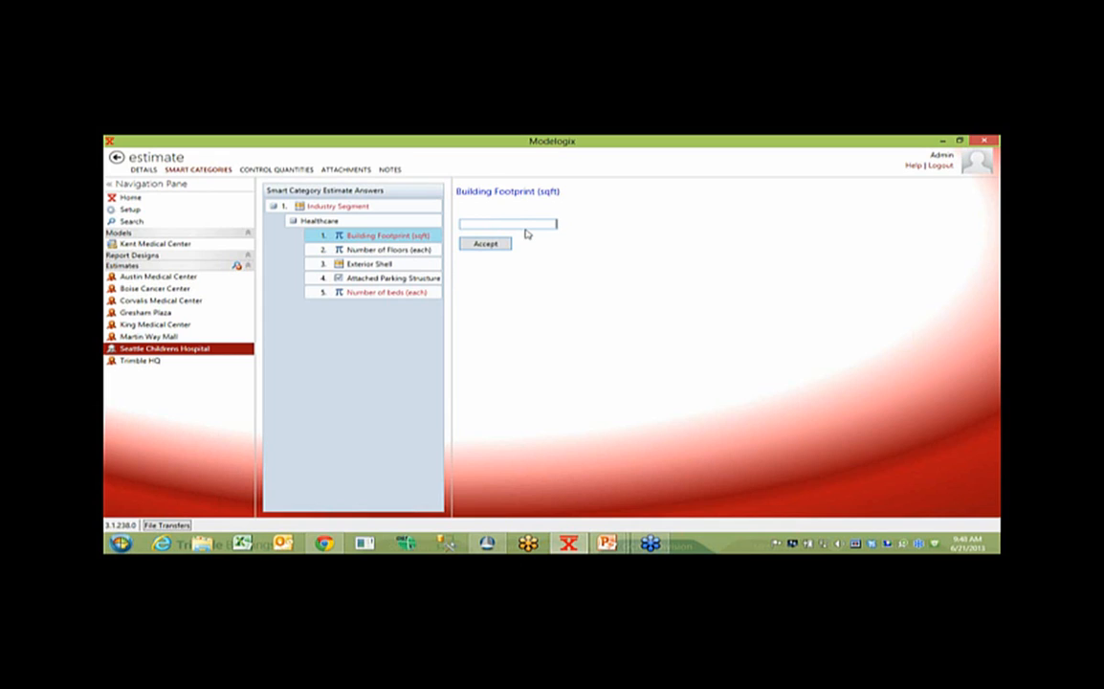
Set the building footprint to 20000 sqft, the number of floors to 4, and the exterior shell to Concrete Block.
{"action": "type", "text": "20000"}
{"action": "left_click", "coordinate": [483, 245]}
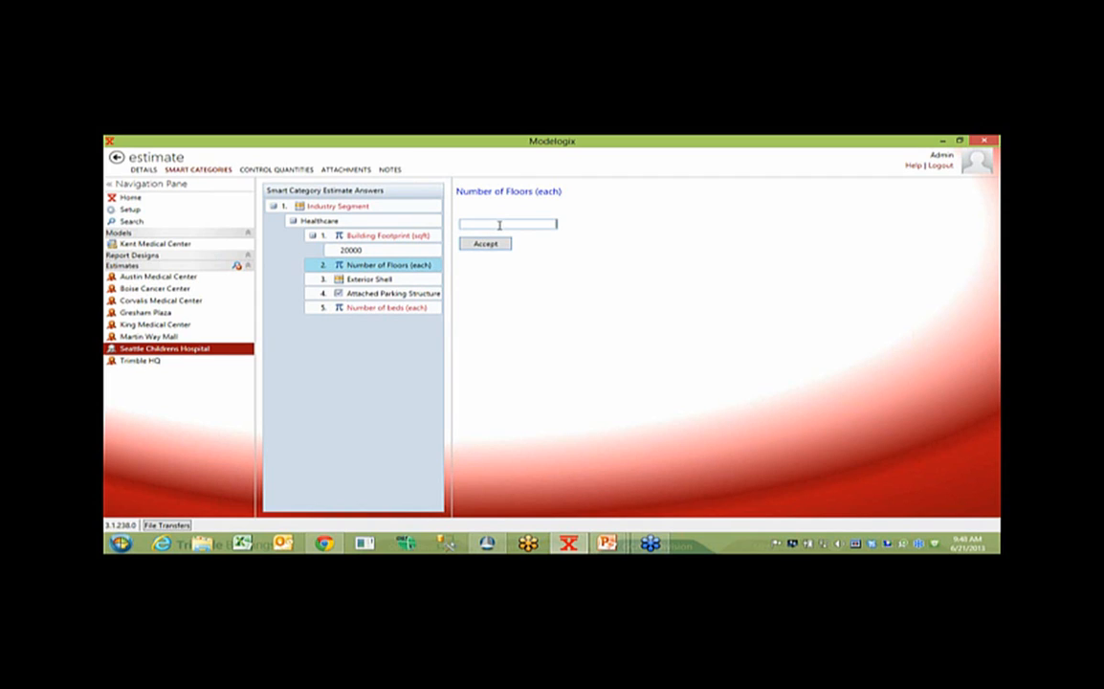
{"action": "type", "text": "4"}
{"action": "left_click", "coordinate": [488, 245]}
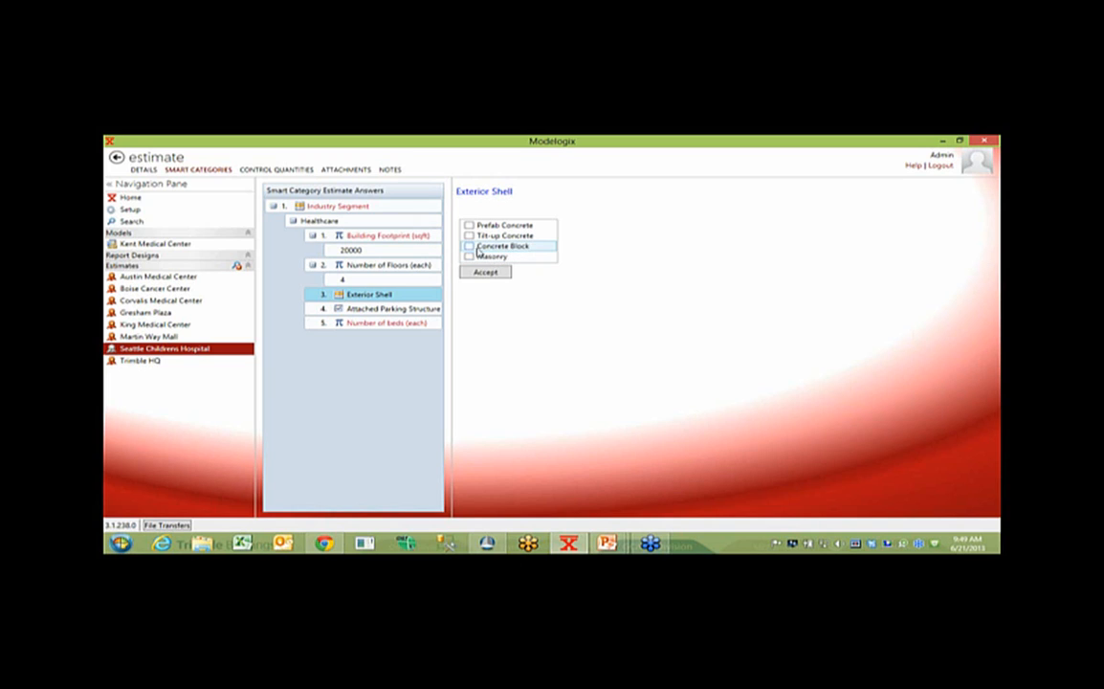
{"action": "left_click", "coordinate": [476, 246]}
{"action": "left_click", "coordinate": [485, 272]}
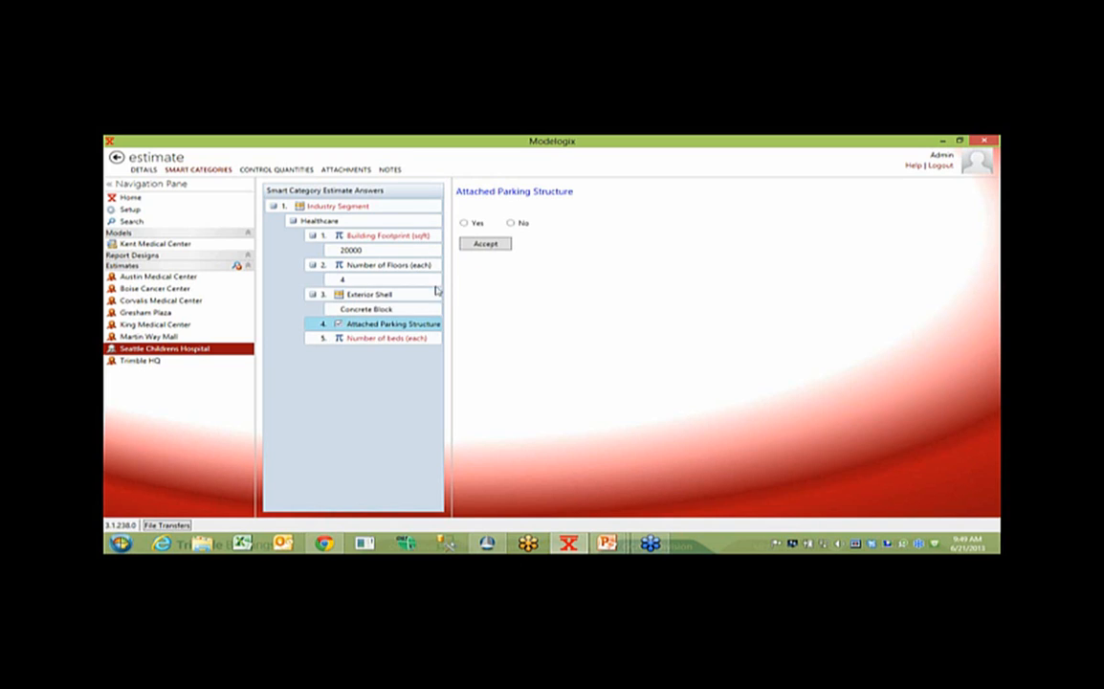
Answer Yes for the attached parking structure, with 3 levels and 1 level below grade.
{"action": "left_click", "coordinate": [463, 223]}
{"action": "left_click", "coordinate": [485, 243]}
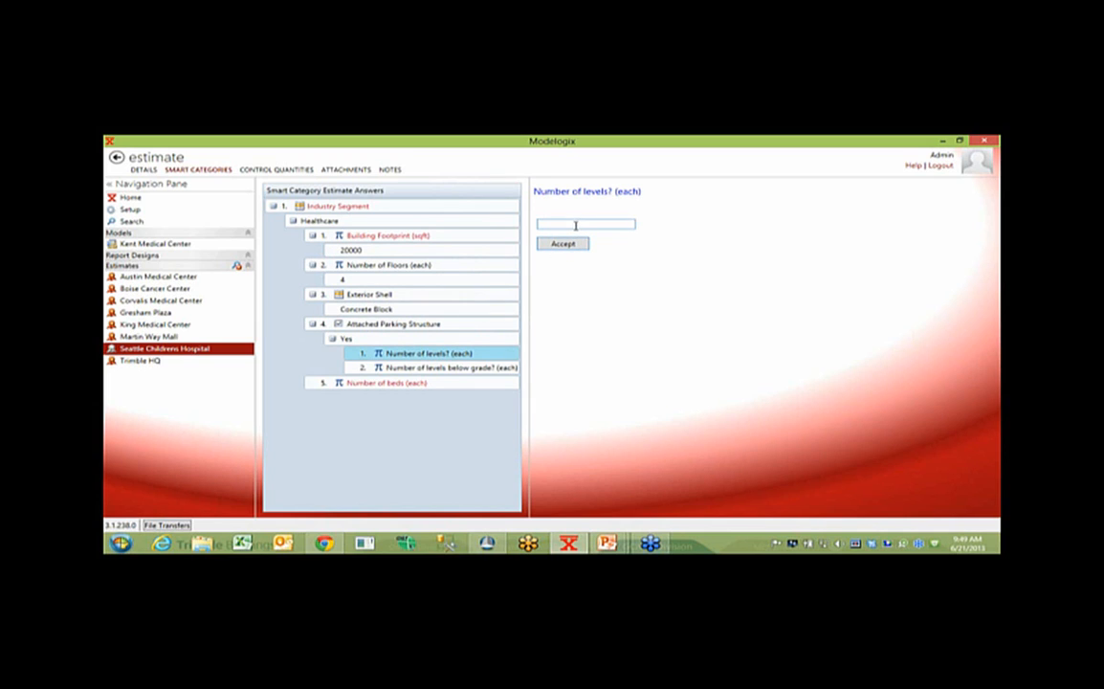
{"action": "type", "text": "3"}
{"action": "left_click", "coordinate": [562, 243]}
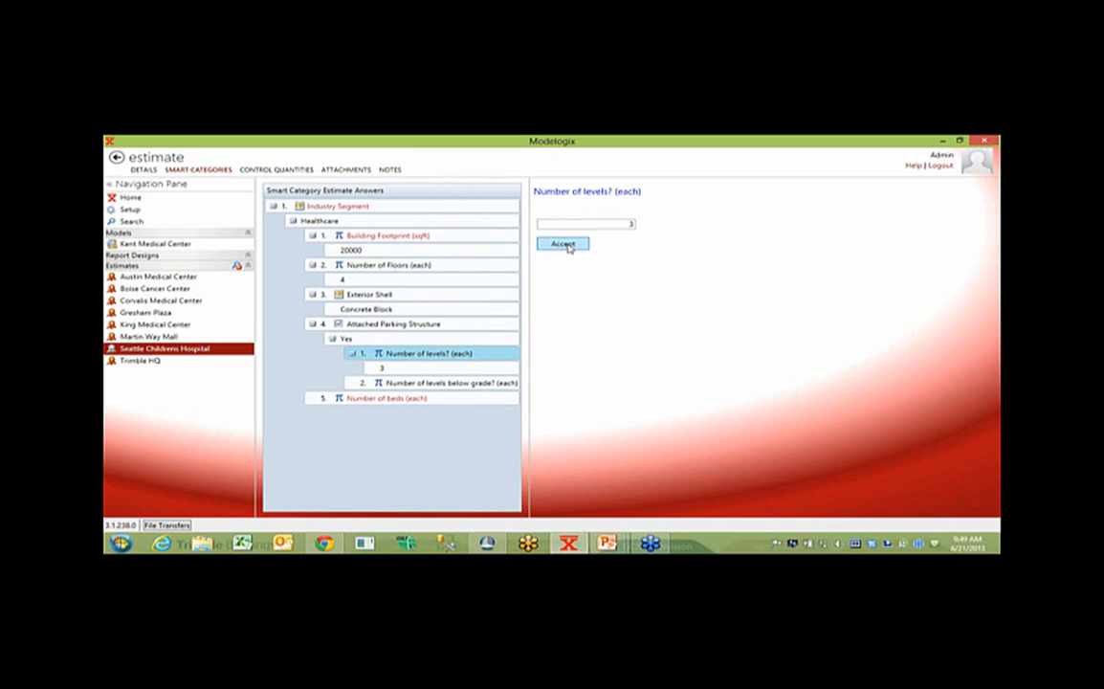
{"action": "left_click", "coordinate": [598, 224]}
{"action": "type", "text": "1"}
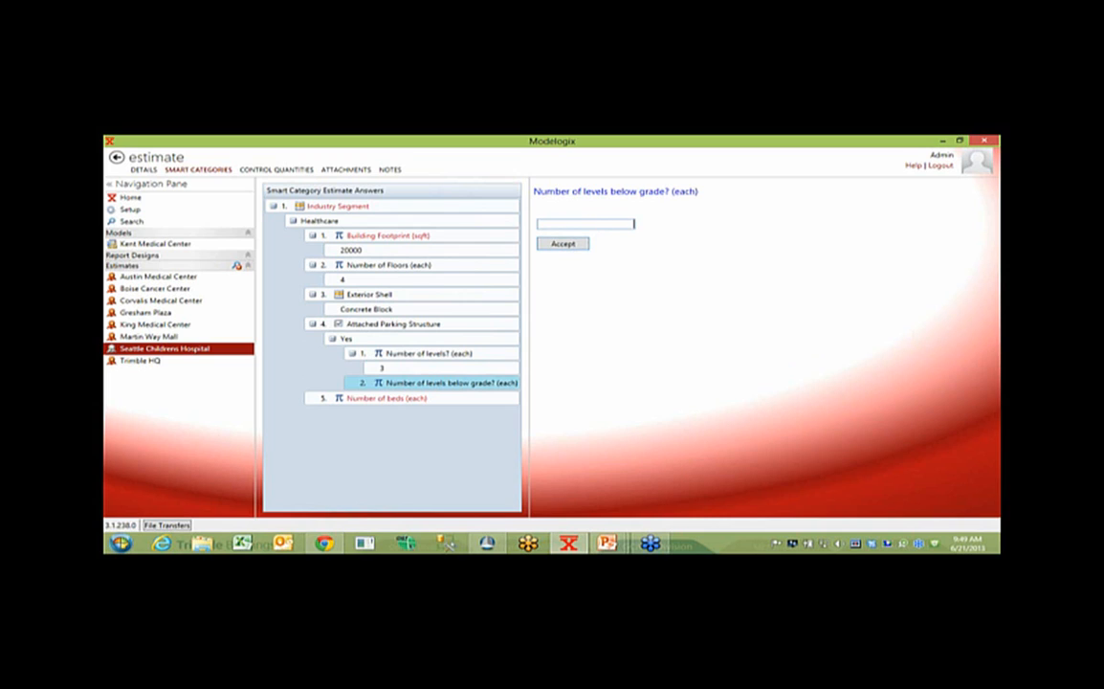
{"action": "left_click", "coordinate": [577, 245]}
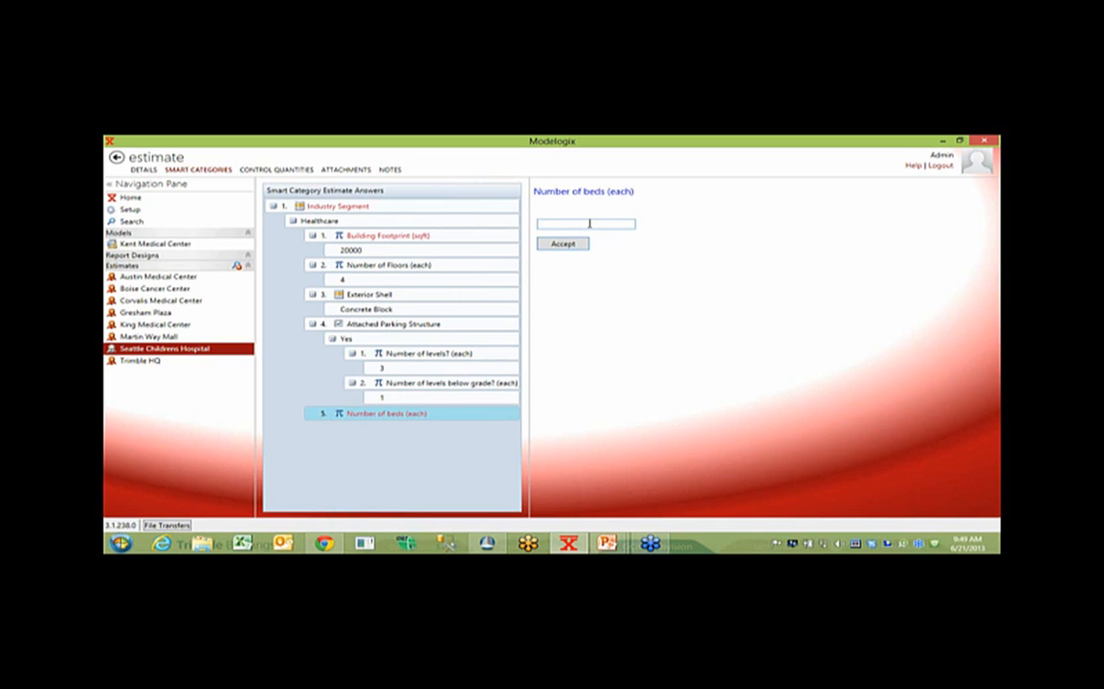
Set the number of beds to 50 and review the publishing requirements in the estimate's details.
{"action": "type", "text": "50"}
{"action": "left_click", "coordinate": [570, 246]}
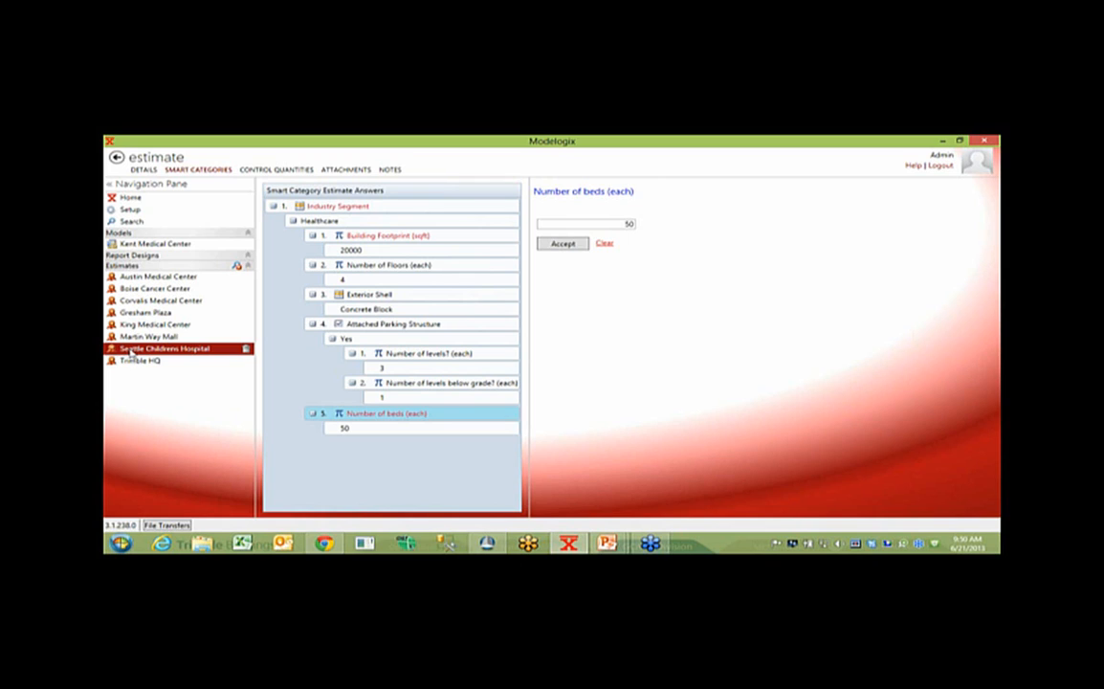
{"action": "left_click", "coordinate": [147, 170]}
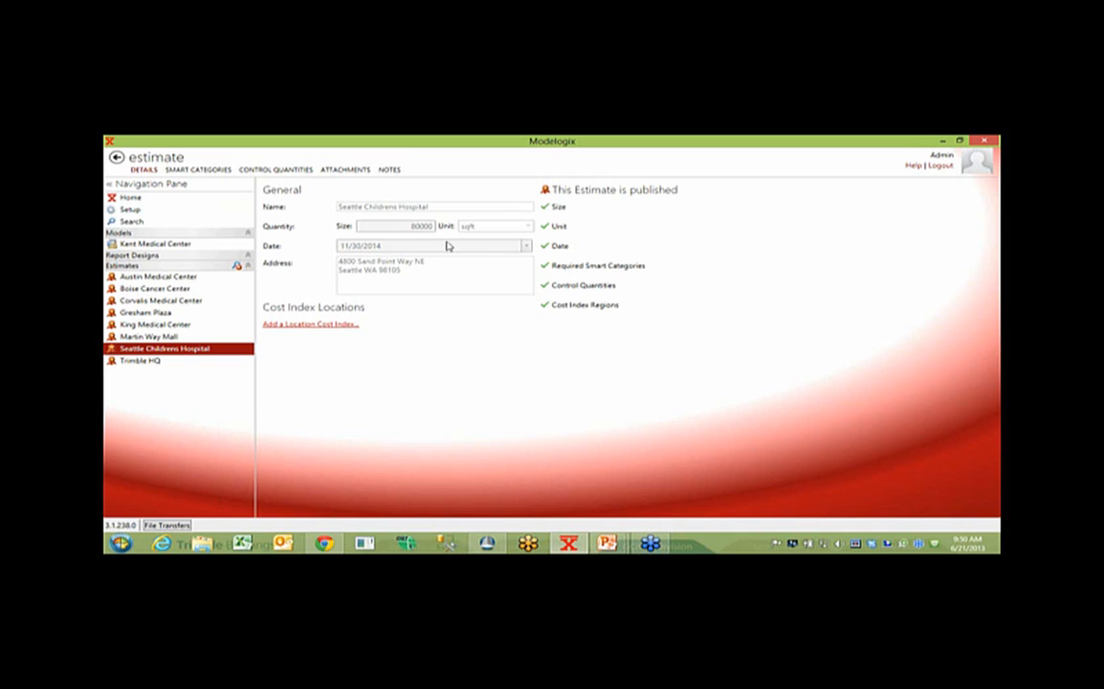
View the attachments of the Seattle Childrens Hospital estimate and browse the attachment previews of Boise Cancer Center.
{"action": "left_click", "coordinate": [346, 169]}
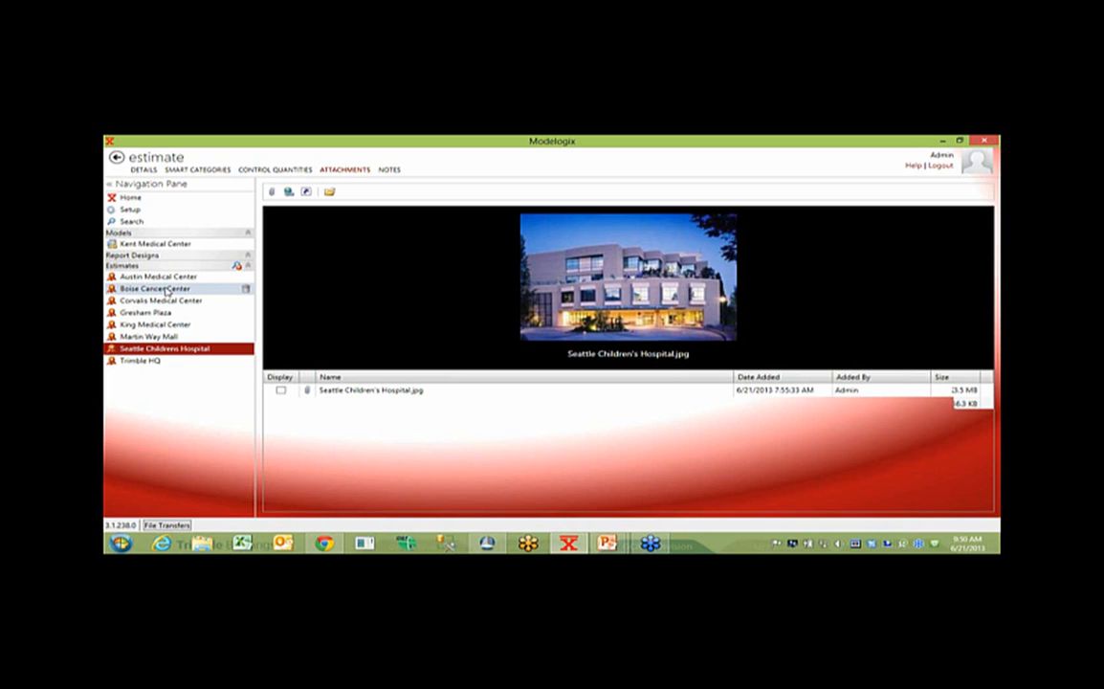
{"action": "left_click", "coordinate": [167, 289]}
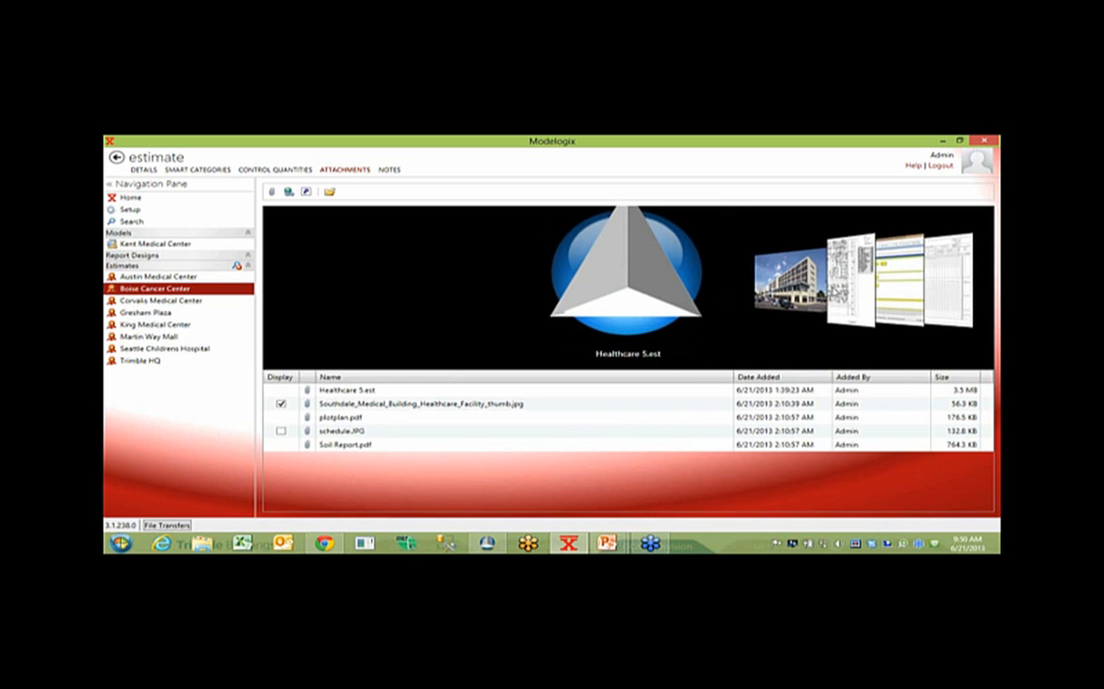
{"action": "left_click", "coordinate": [838, 289]}
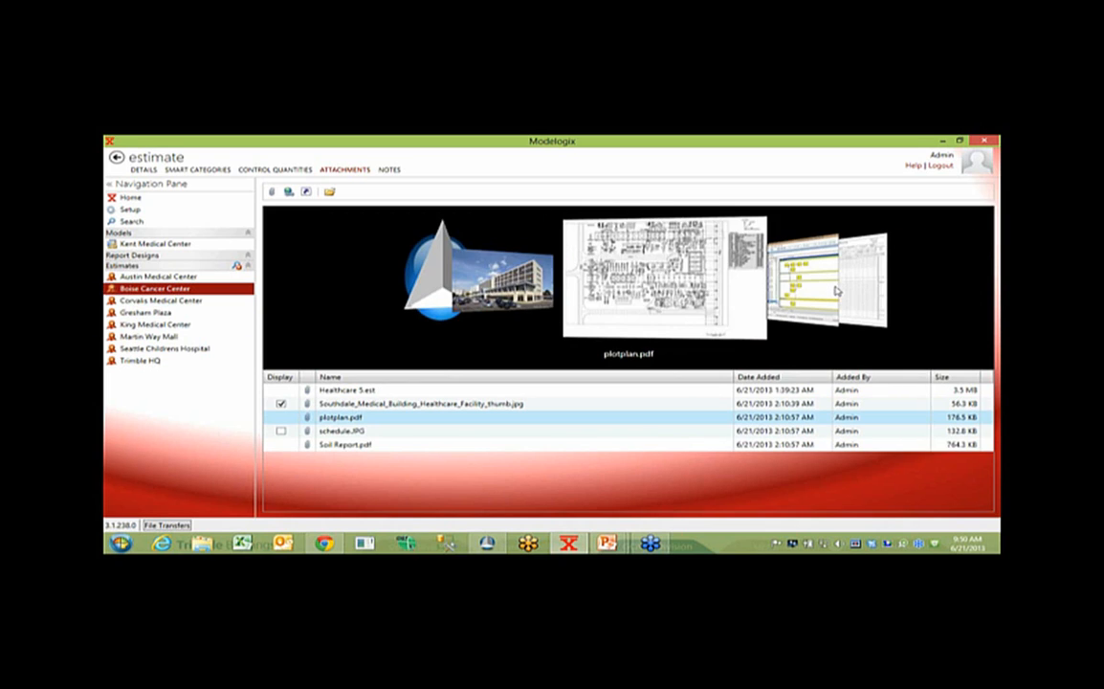
{"action": "left_click", "coordinate": [790, 290]}
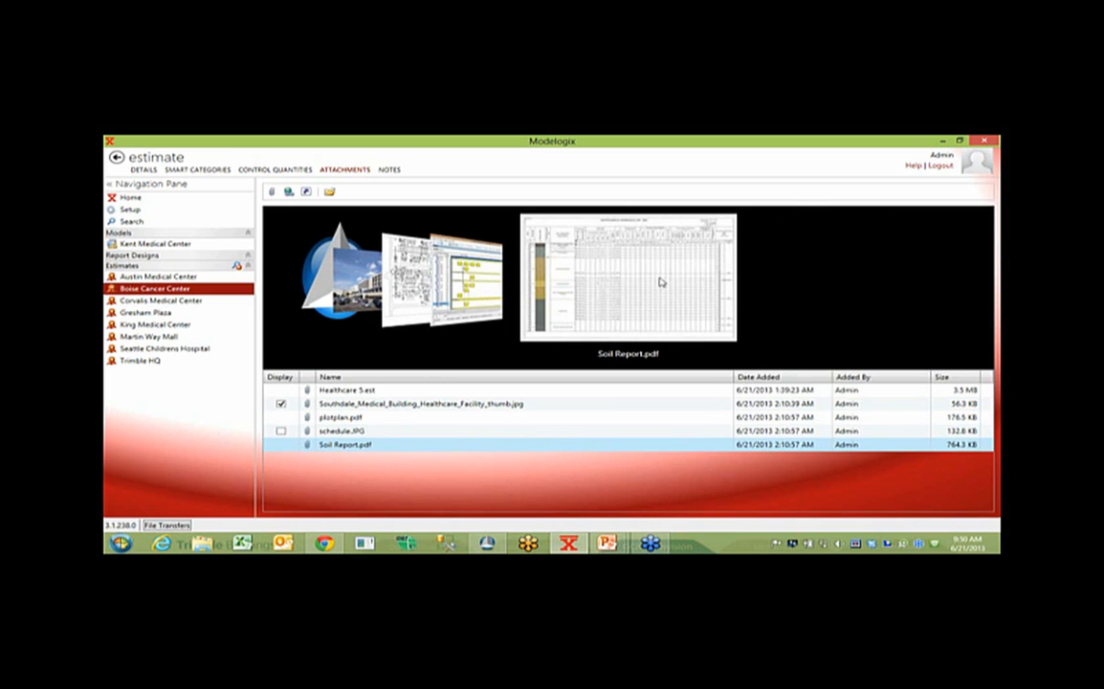
{"action": "left_click", "coordinate": [451, 257]}
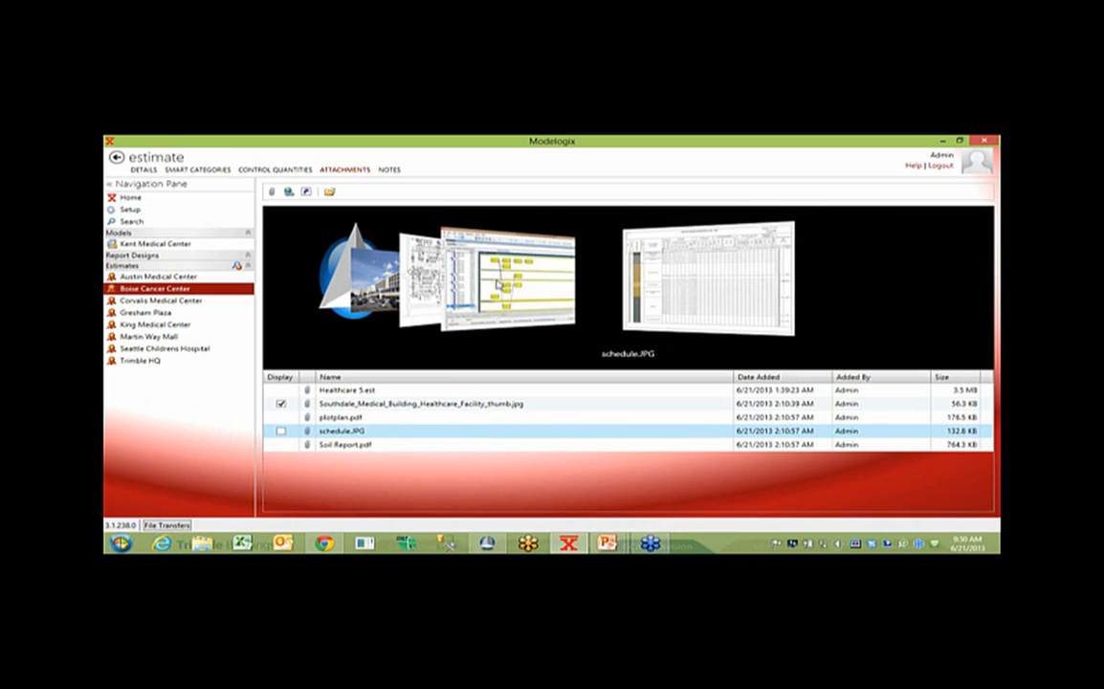
View the plotplan.pdf attachment of Boise Cancer Center in Adobe Reader and close it.
{"action": "left_click", "coordinate": [495, 284]}
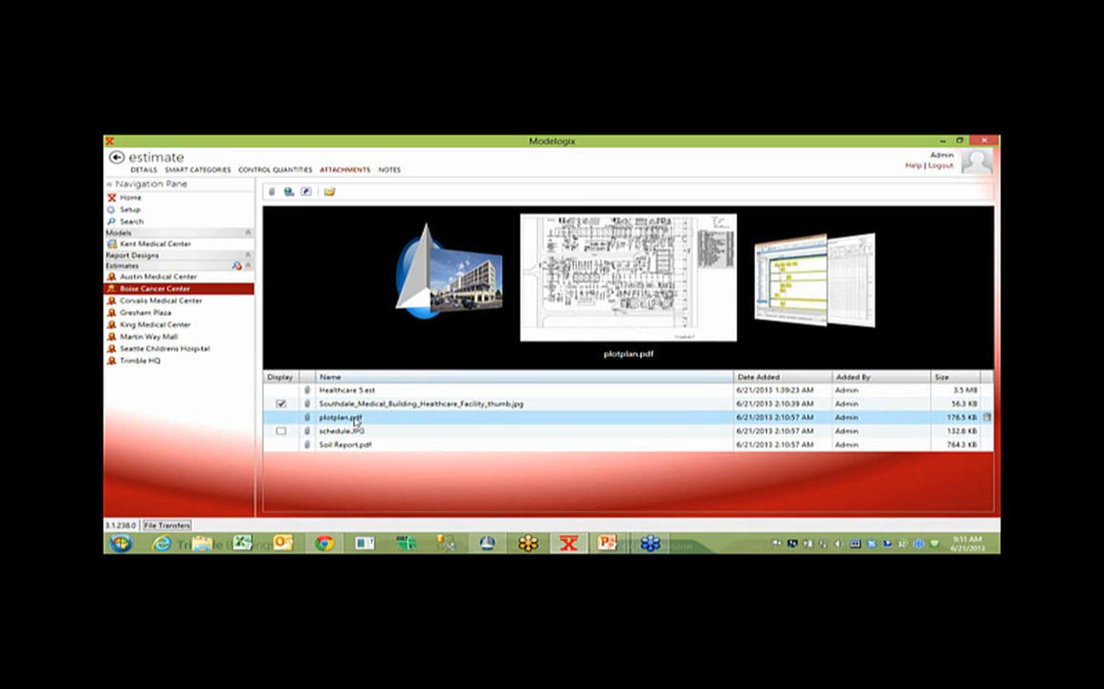
{"action": "left_click", "coordinate": [356, 419]}
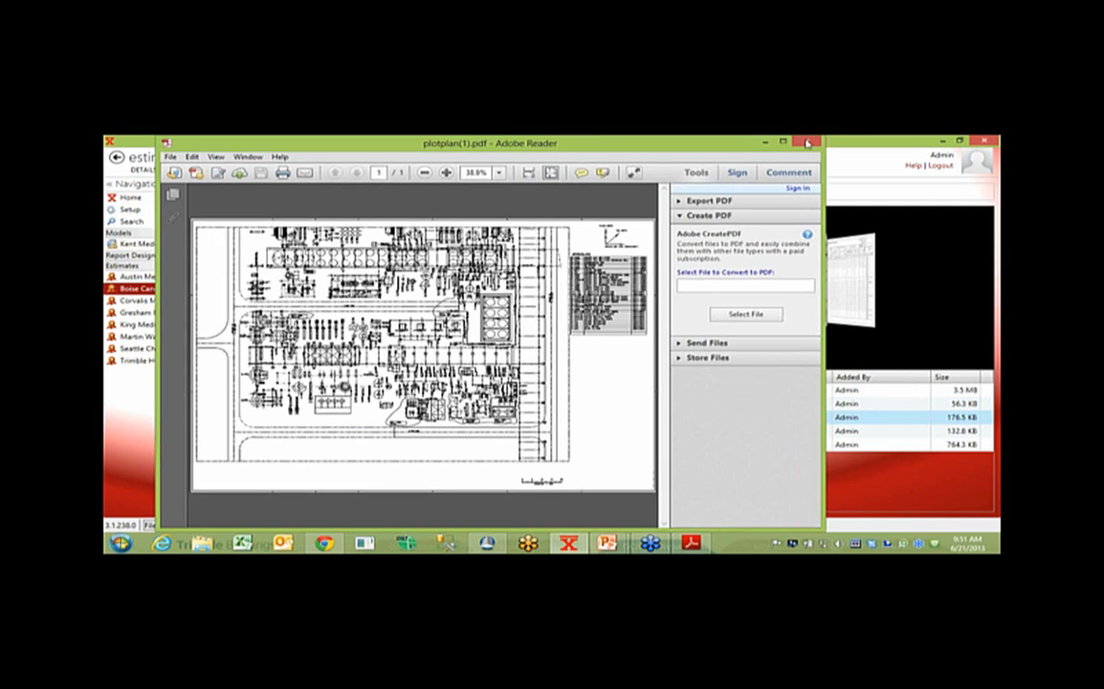
{"action": "left_click", "coordinate": [807, 141]}
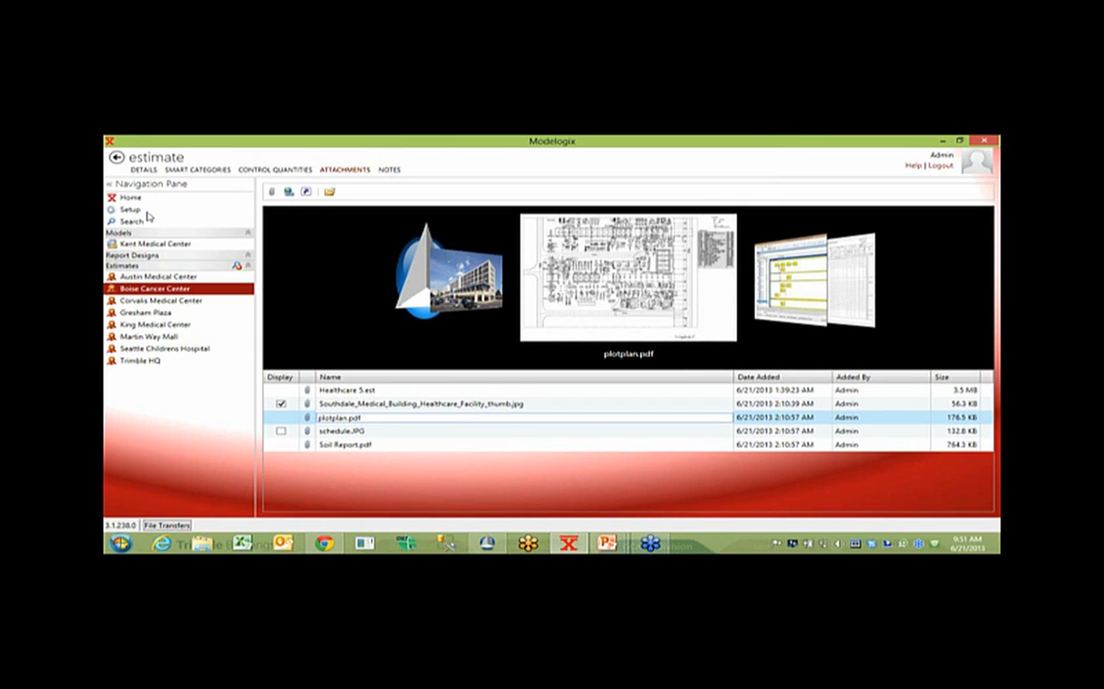
Review the Prolog connection details and portfolios in the setup options.
{"action": "left_click", "coordinate": [134, 211]}
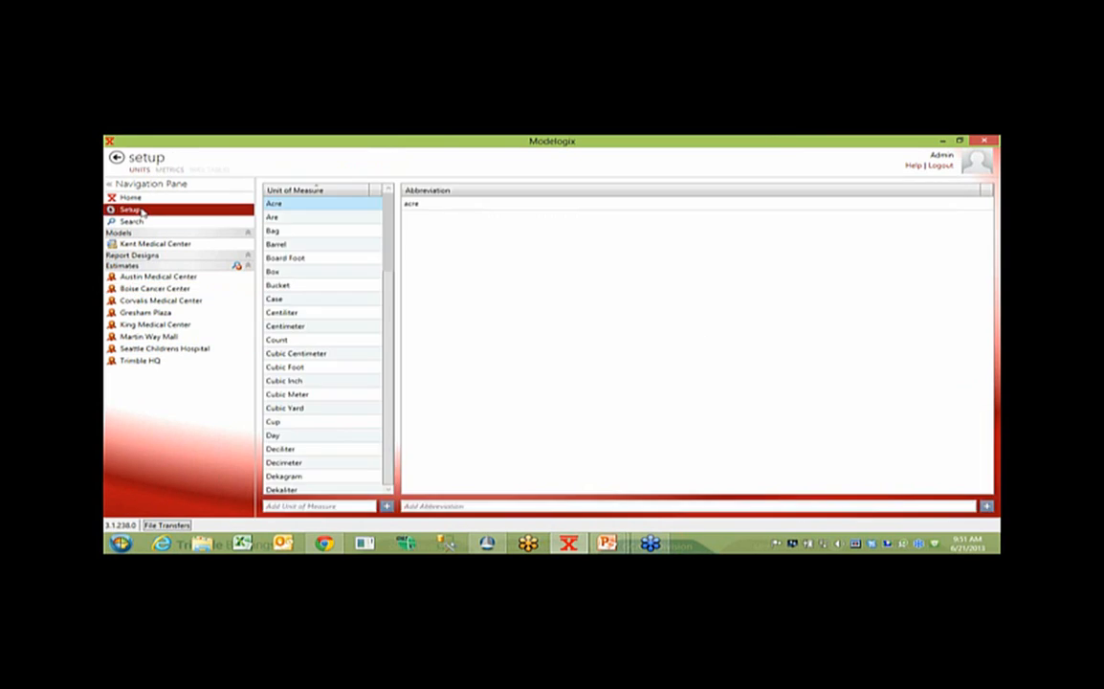
{"action": "left_click", "coordinate": [383, 170]}
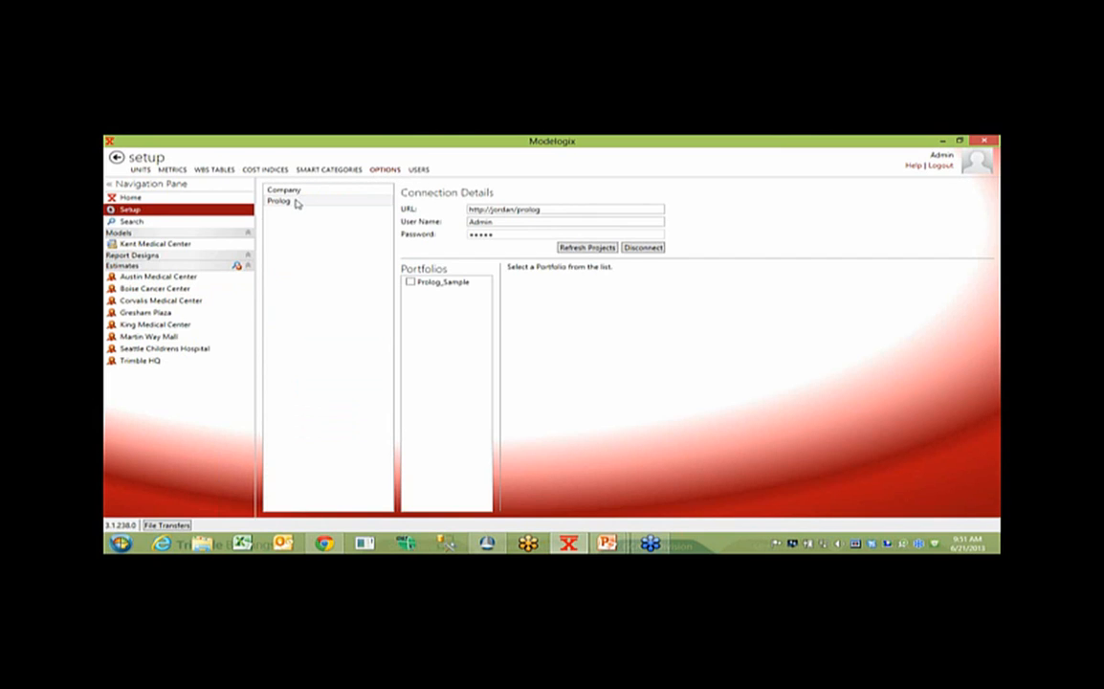
{"action": "left_click", "coordinate": [299, 202]}
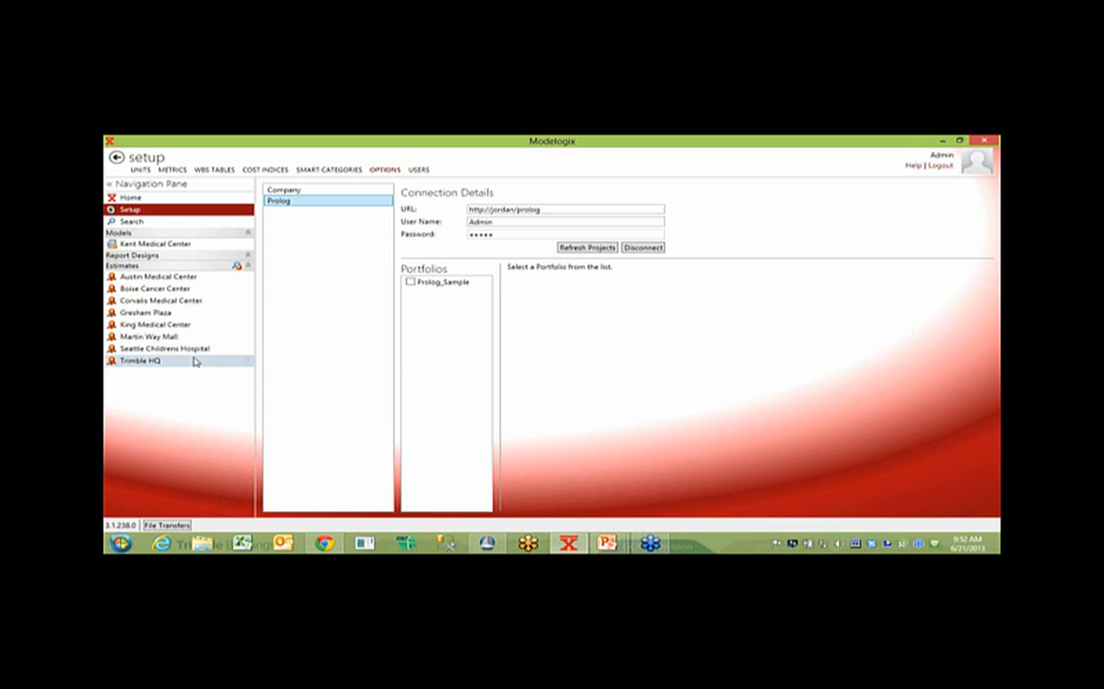
Compare the size, date and location details of the Boise Cancer Center, Corvalis Medical Center, Gresham Plaza and King Medical Center estimates.
{"action": "left_click", "coordinate": [134, 197]}
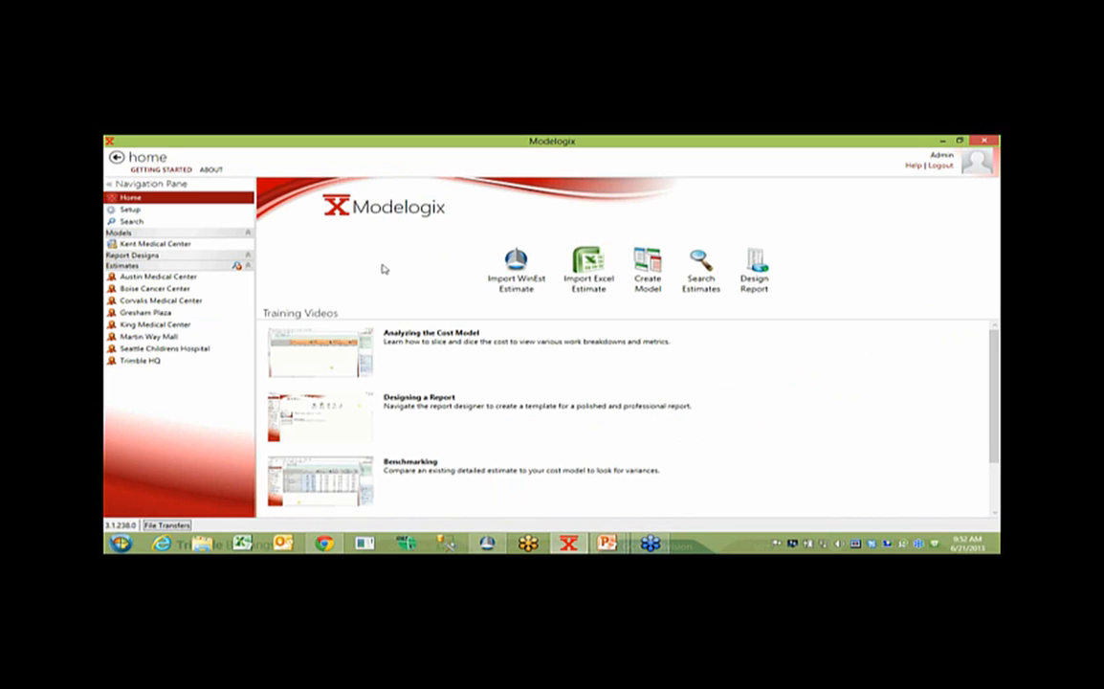
{"action": "left_click", "coordinate": [159, 289]}
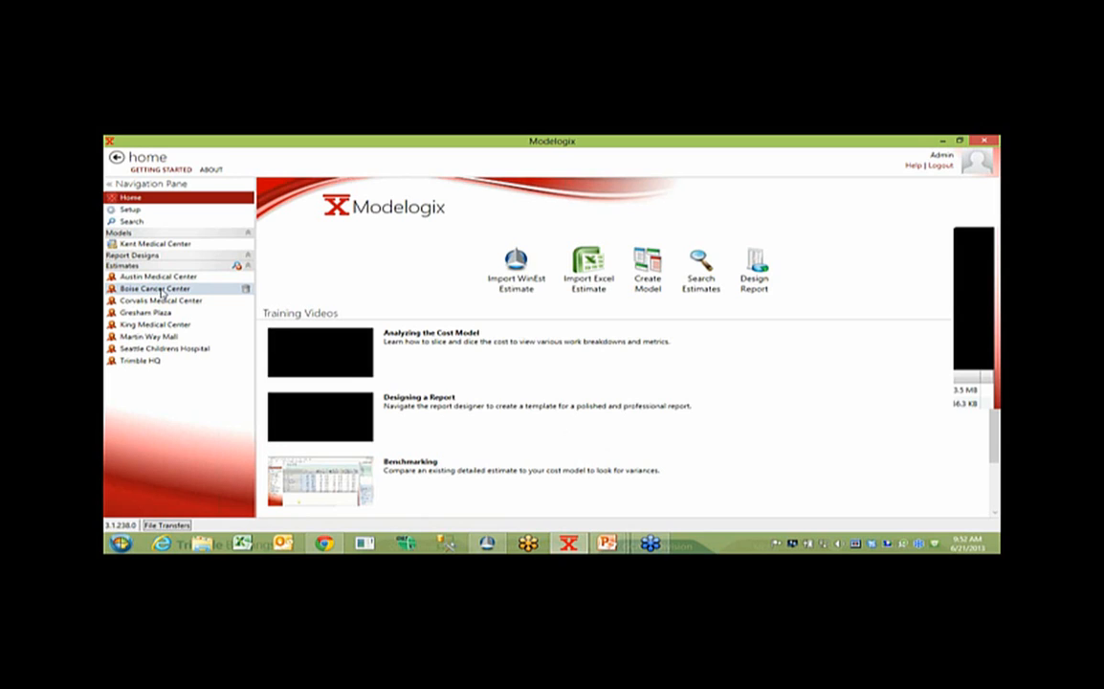
{"action": "left_click", "coordinate": [142, 169]}
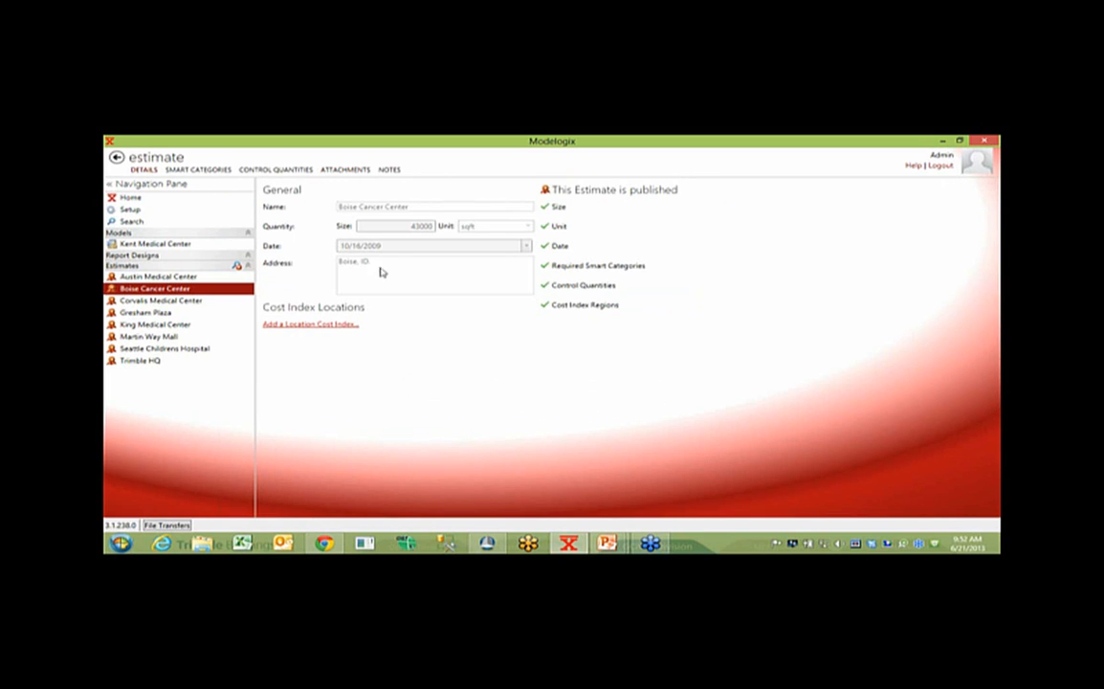
{"action": "left_click", "coordinate": [184, 302]}
{"action": "left_click", "coordinate": [162, 314]}
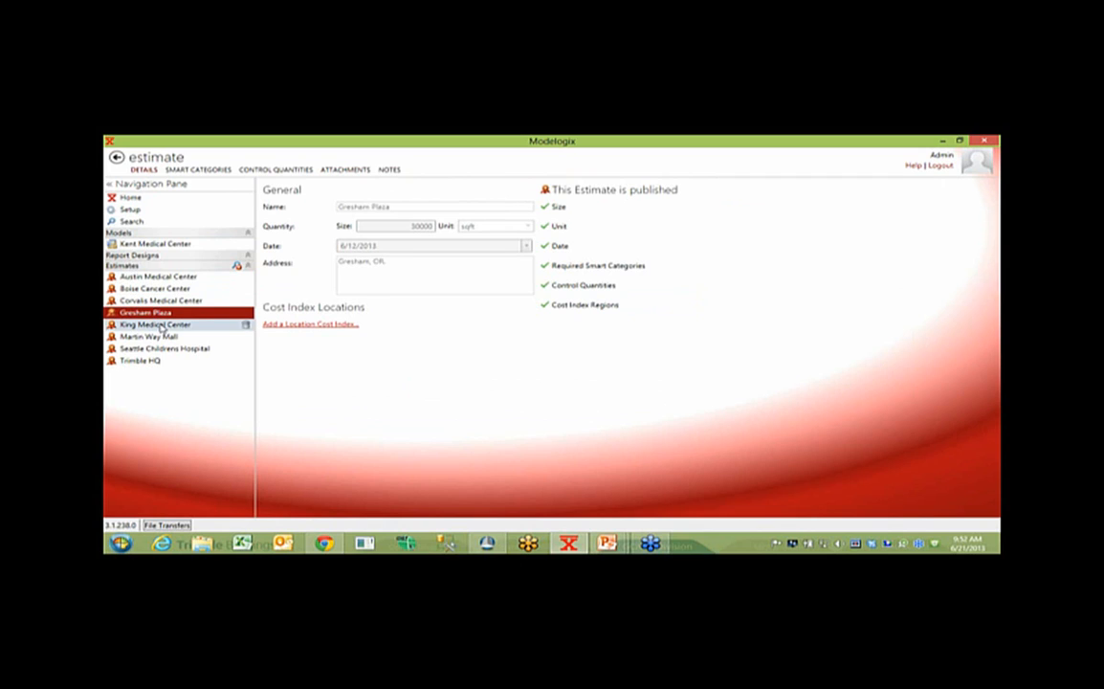
{"action": "left_click", "coordinate": [158, 324]}
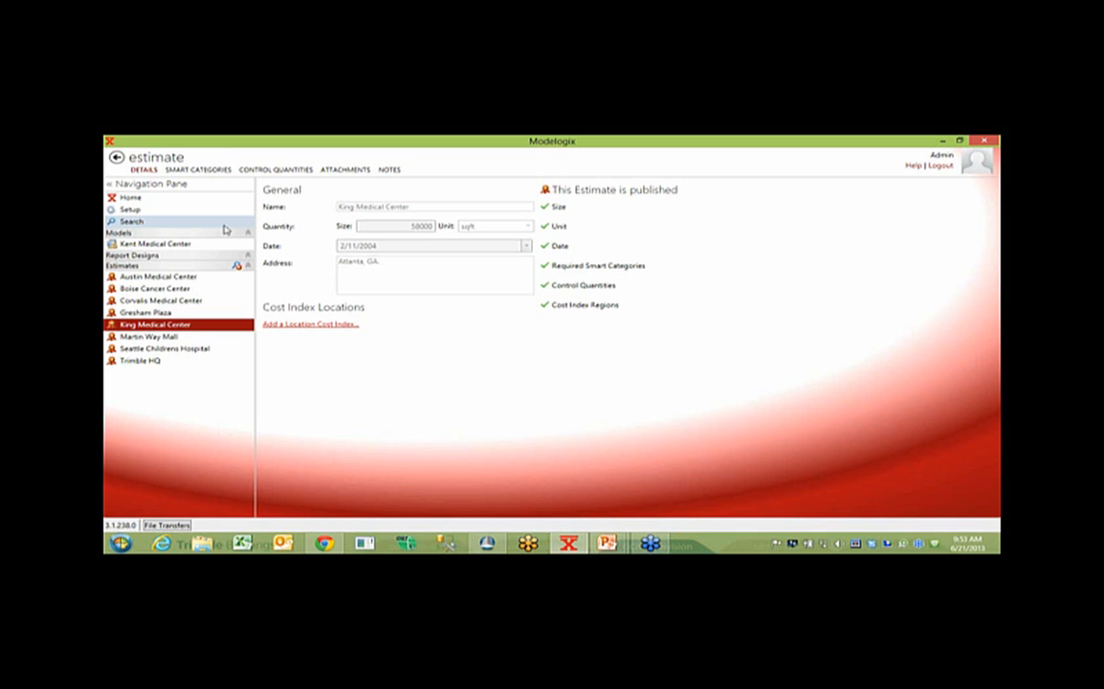
Review the yearly values of the Inflationary cost index in the setup.
{"action": "left_click", "coordinate": [220, 209]}
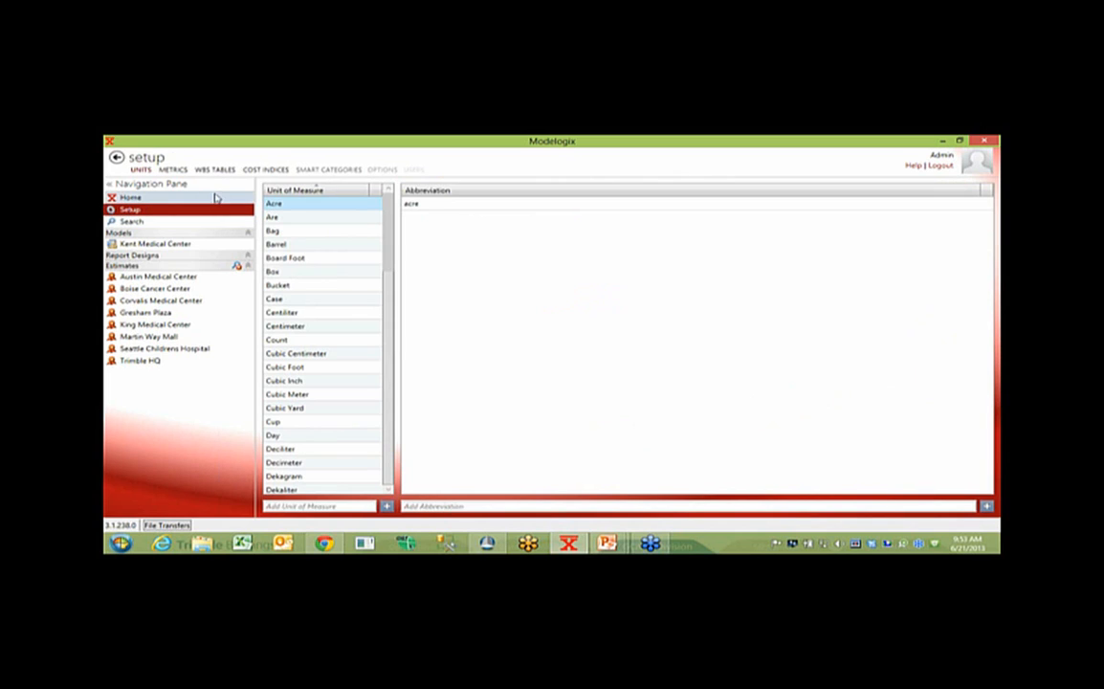
{"action": "left_click", "coordinate": [260, 172]}
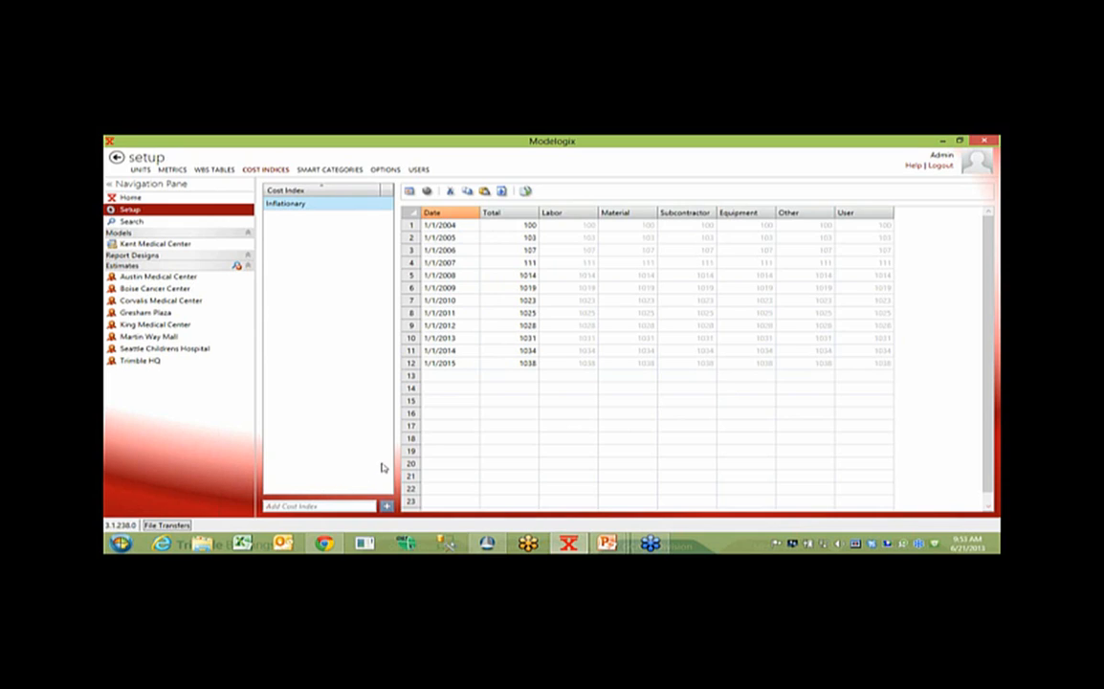
{"action": "mouse_move", "coordinate": [487, 544]}
Open the estimate search and inspect the project locations on the map.
{"action": "left_click", "coordinate": [158, 199]}
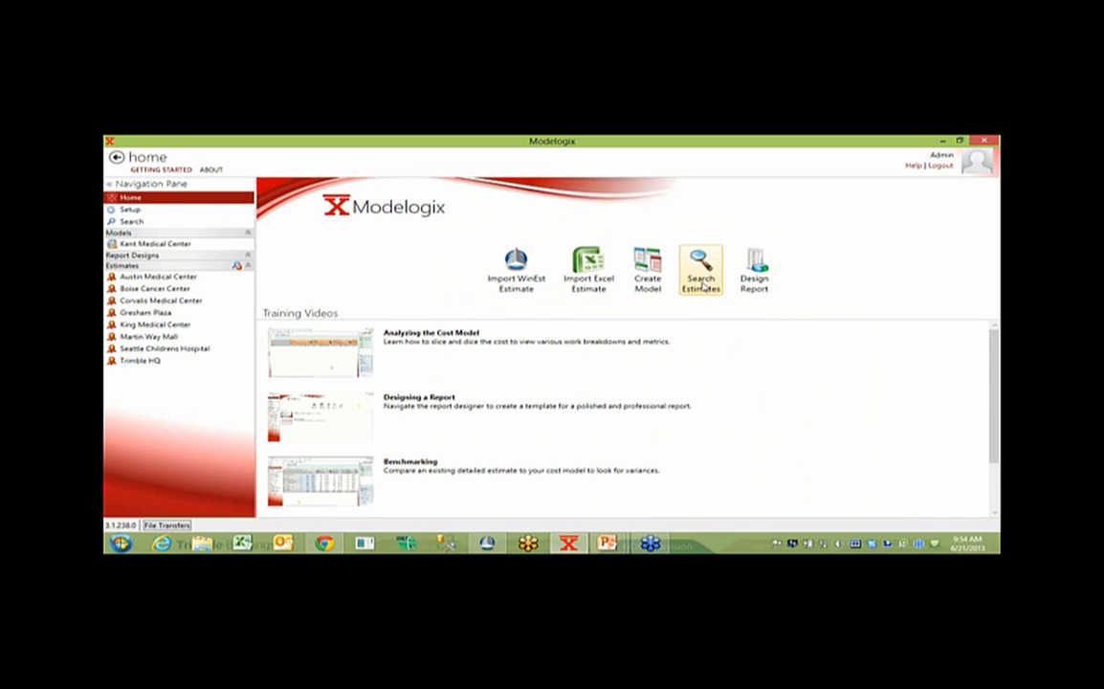
{"action": "left_click", "coordinate": [703, 280]}
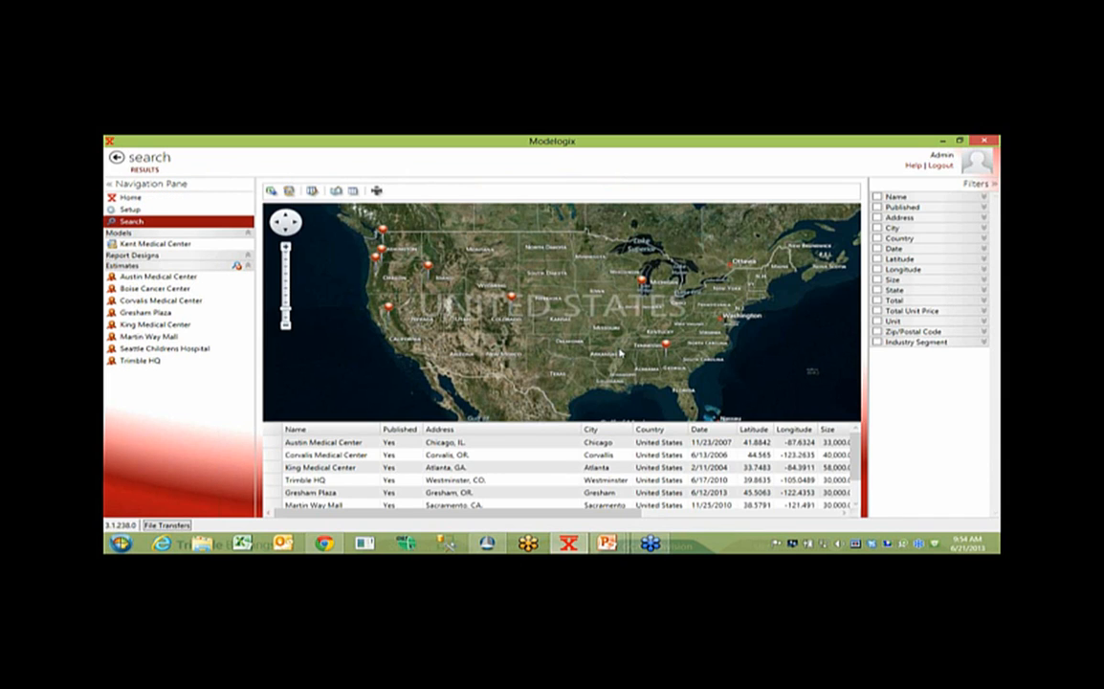
{"action": "mouse_move", "coordinate": [429, 269]}
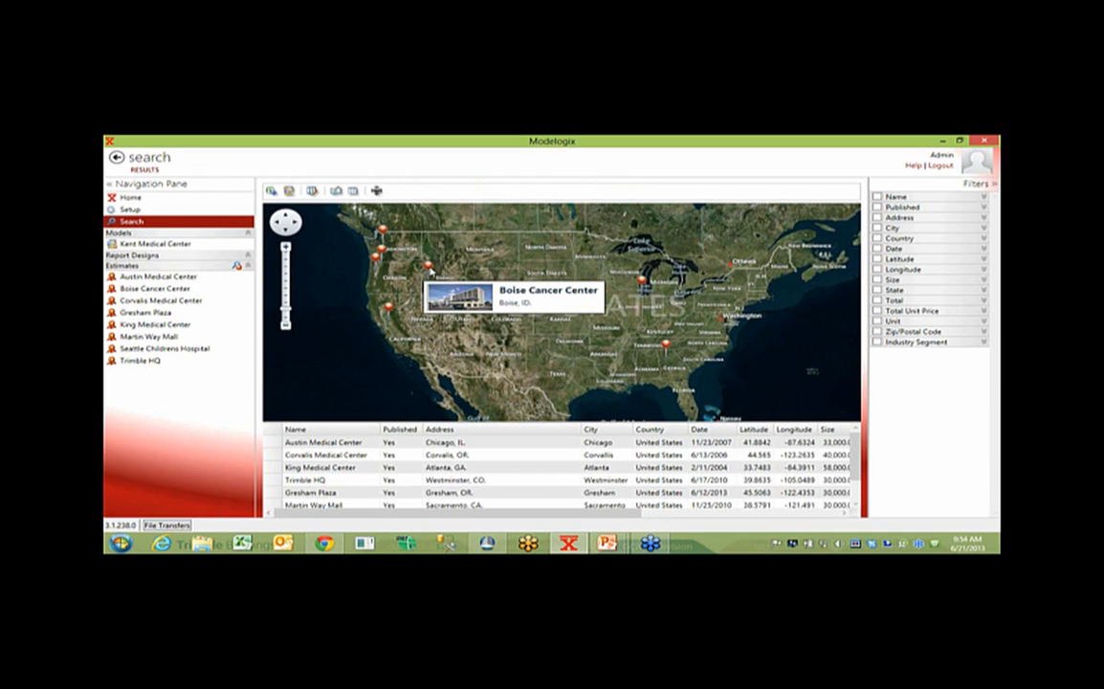
{"action": "mouse_move", "coordinate": [389, 311]}
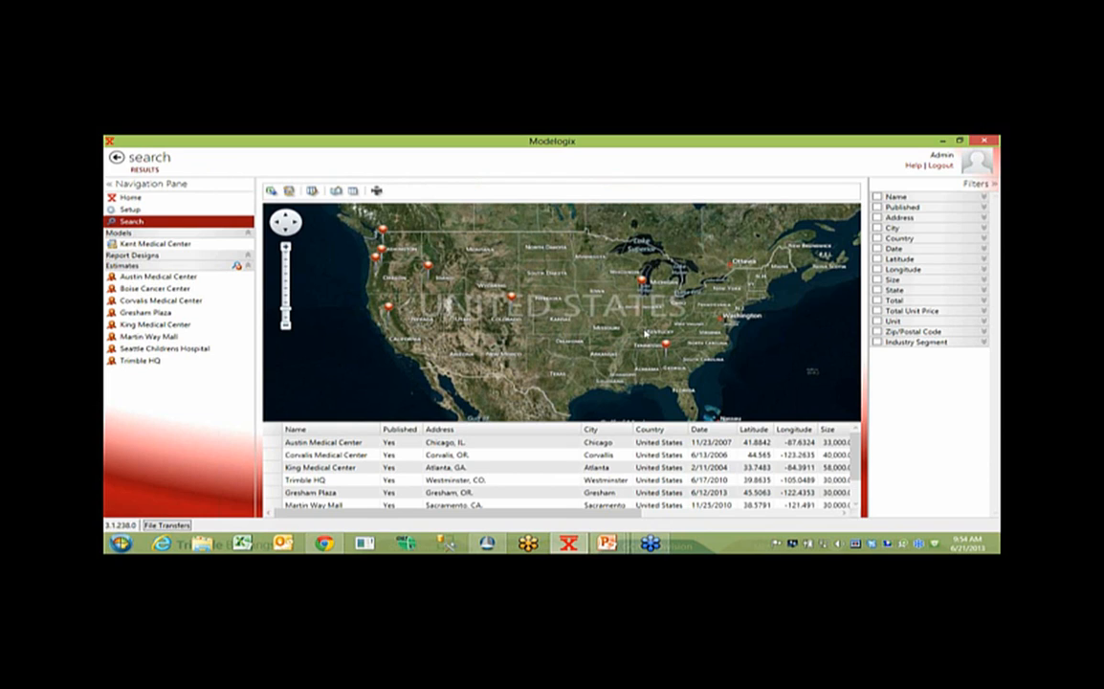
{"action": "mouse_move", "coordinate": [665, 345]}
Enlarge the search results list, filter the estimates to the Healthcare industry segment and raise the minimum building footprint to about 12,050.
{"action": "left_click_drag", "start_coordinate": [317, 422], "coordinate": [319, 367]}
{"action": "left_click", "coordinate": [878, 342]}
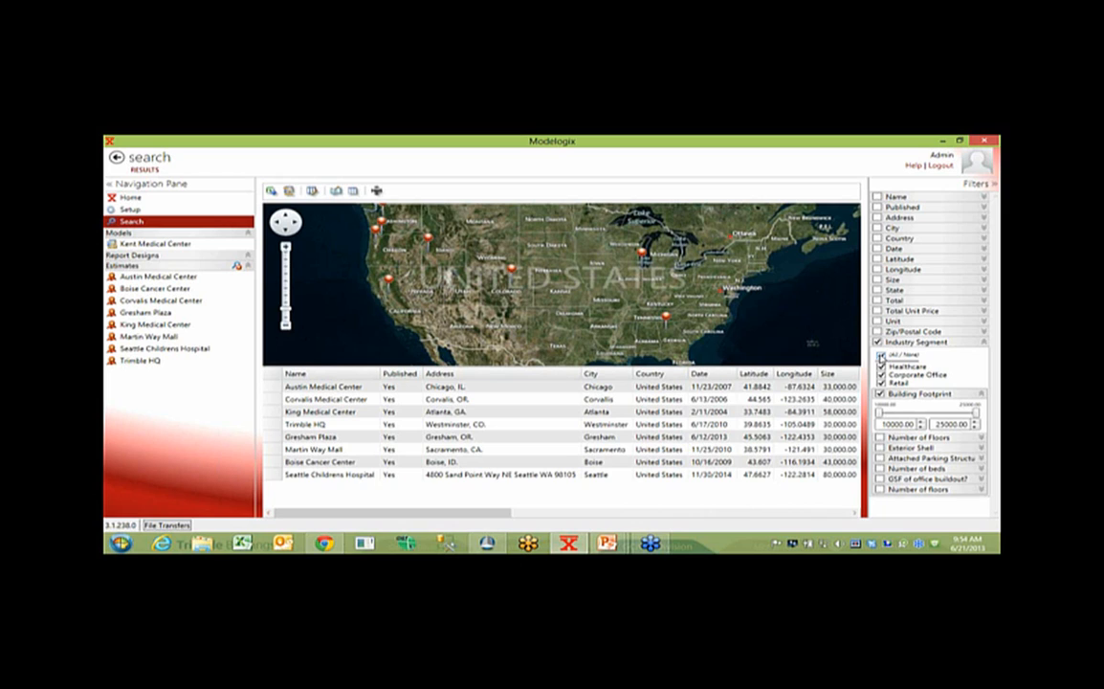
{"action": "left_click", "coordinate": [880, 355]}
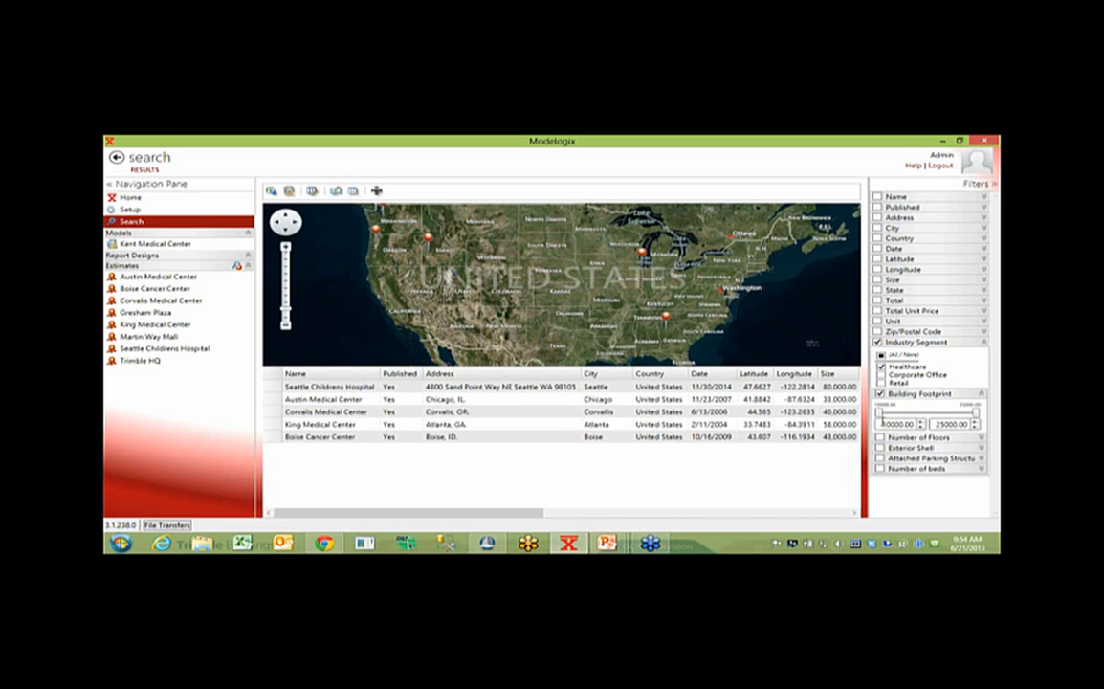
{"action": "left_click_drag", "start_coordinate": [881, 413], "coordinate": [890, 414]}
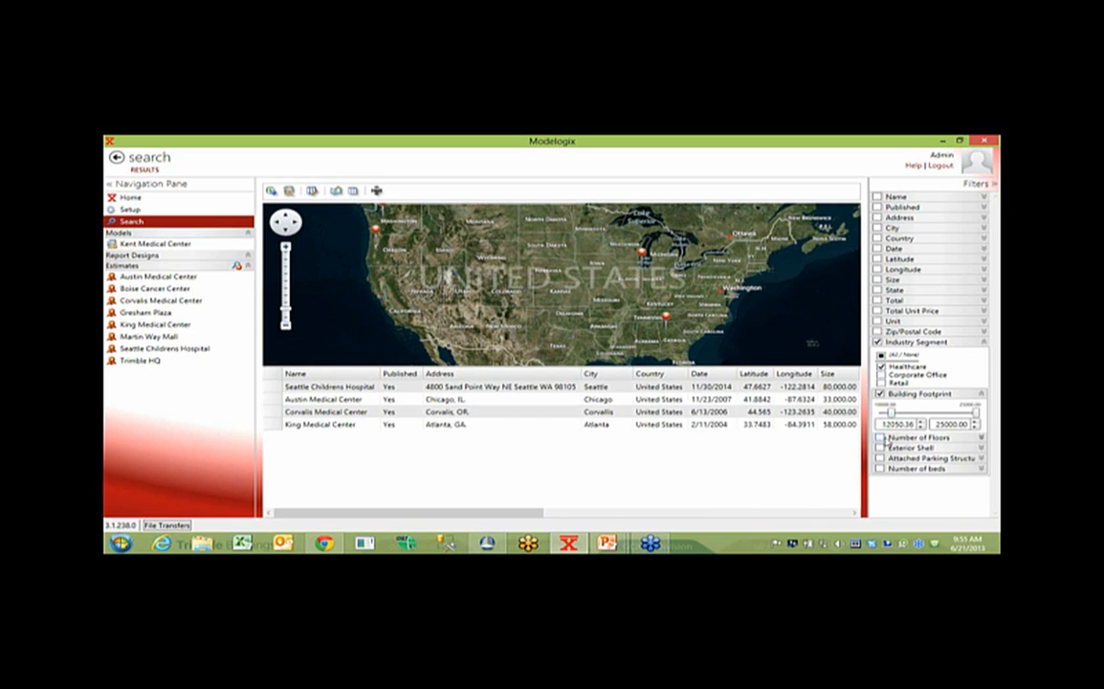
Enable the Number of Floors and Exterior Shell filters with all their values included, and limit the Estimates list to the search matches.
{"action": "left_click", "coordinate": [881, 437]}
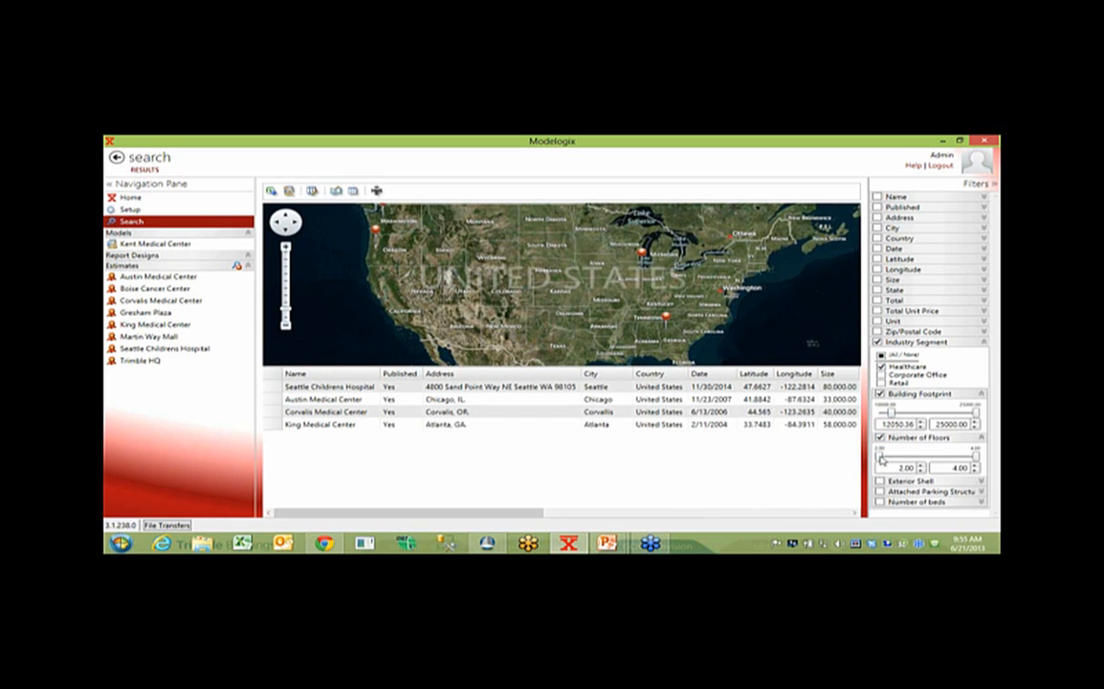
{"action": "mouse_move", "coordinate": [880, 458]}
{"action": "left_mouse_down"}
{"action": "mouse_move", "coordinate": [892, 458]}
{"action": "mouse_move", "coordinate": [879, 460]}
{"action": "left_mouse_up"}
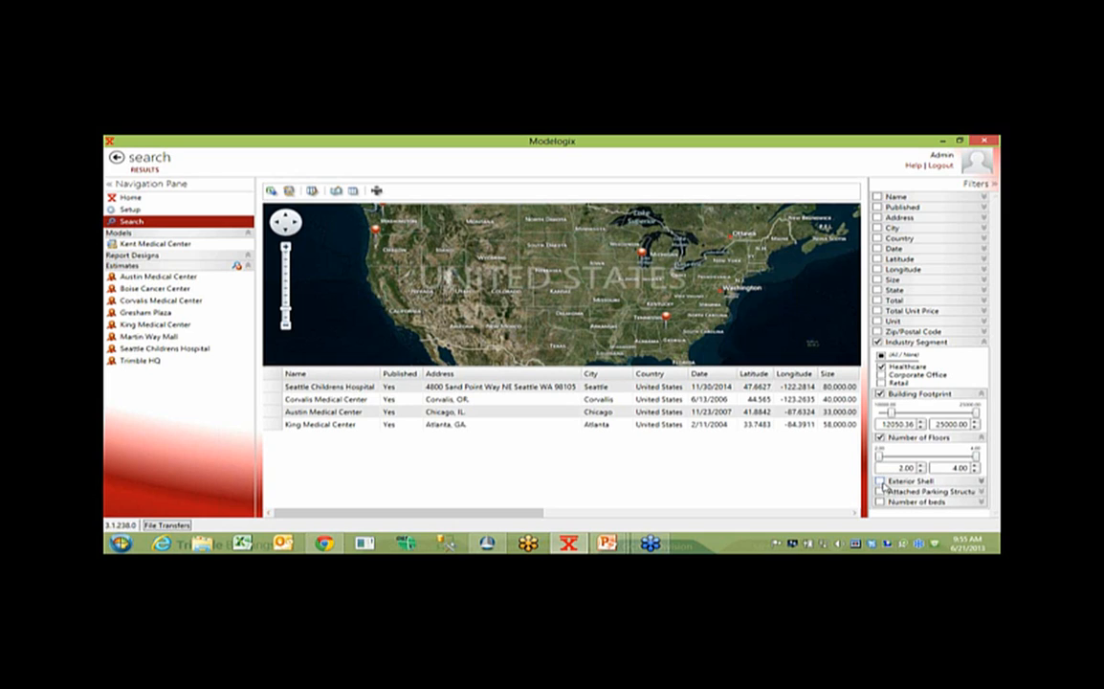
{"action": "left_click", "coordinate": [882, 481]}
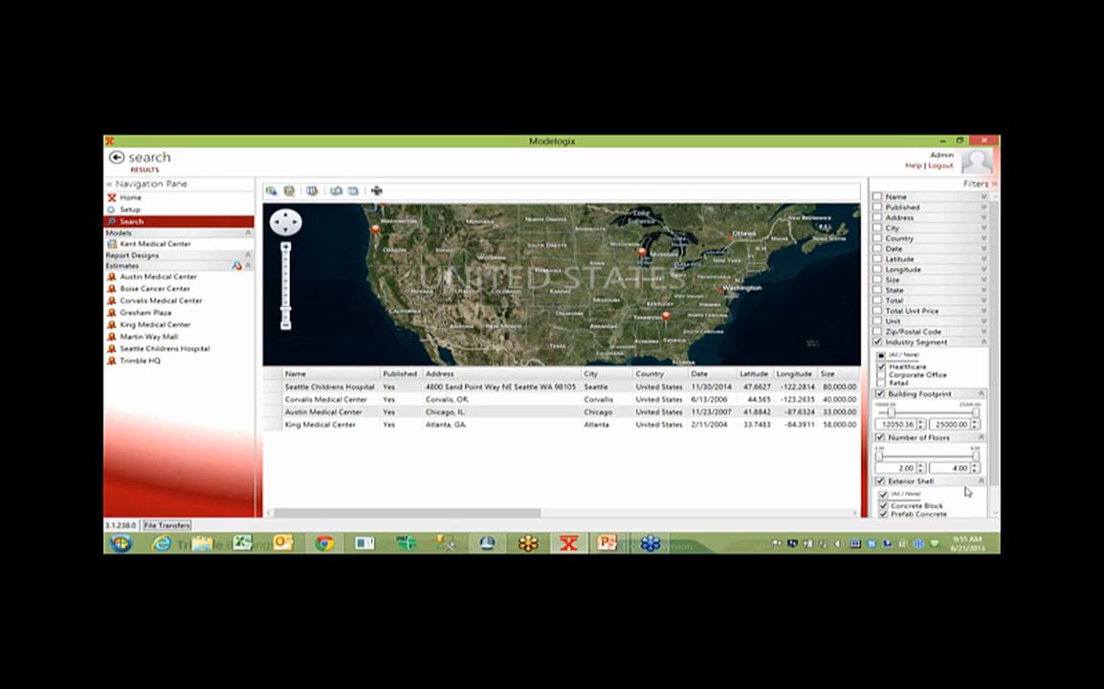
{"action": "scroll", "coordinate": [995, 460], "scroll_direction": "down", "scroll_amount": 1}
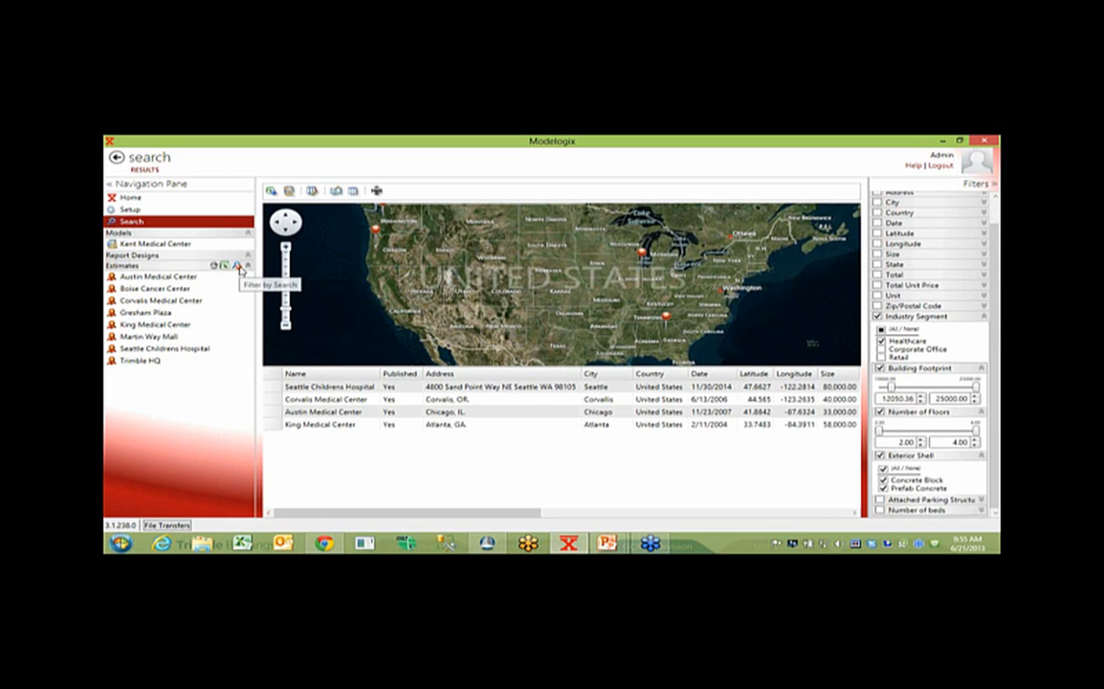
{"action": "left_click", "coordinate": [238, 266]}
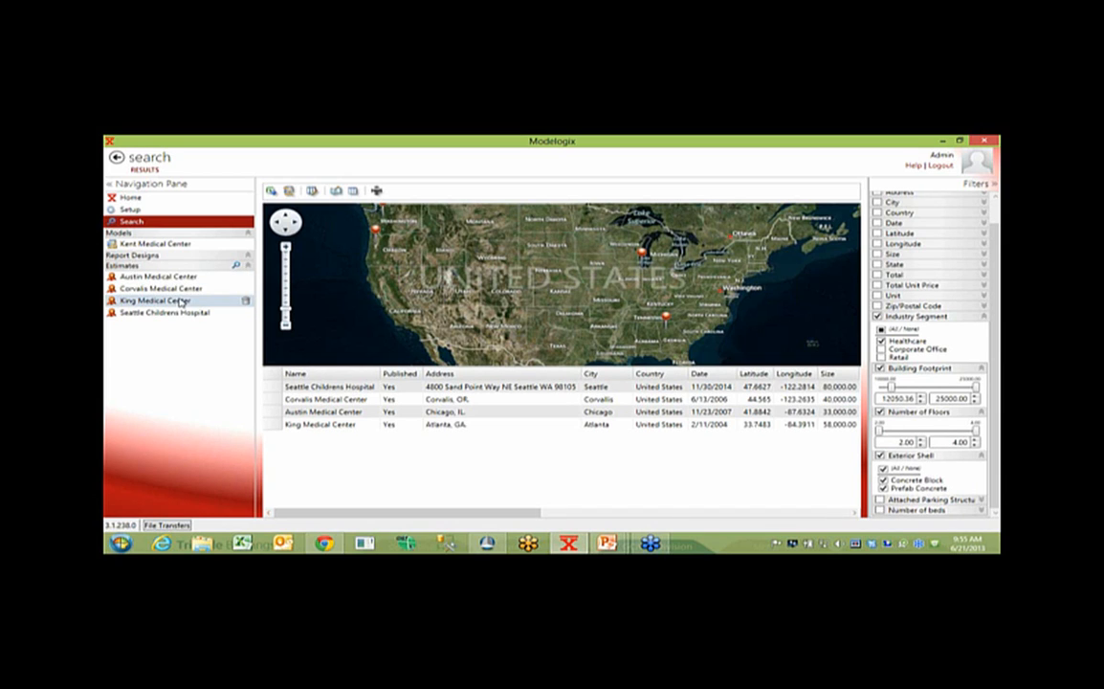
Create a new model named Tacoma General Hospital with a size of 55000 sqft.
{"action": "left_click", "coordinate": [155, 199]}
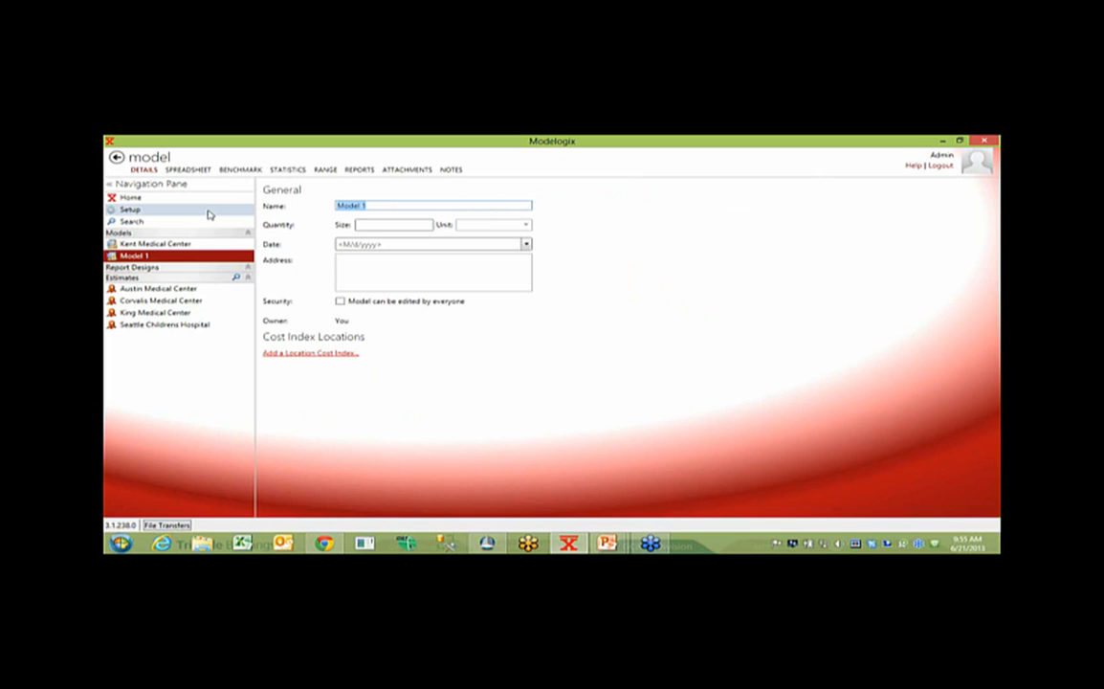
{"action": "type", "text": "Tacoma General Hospital"}
{"action": "left_click", "coordinate": [384, 224]}
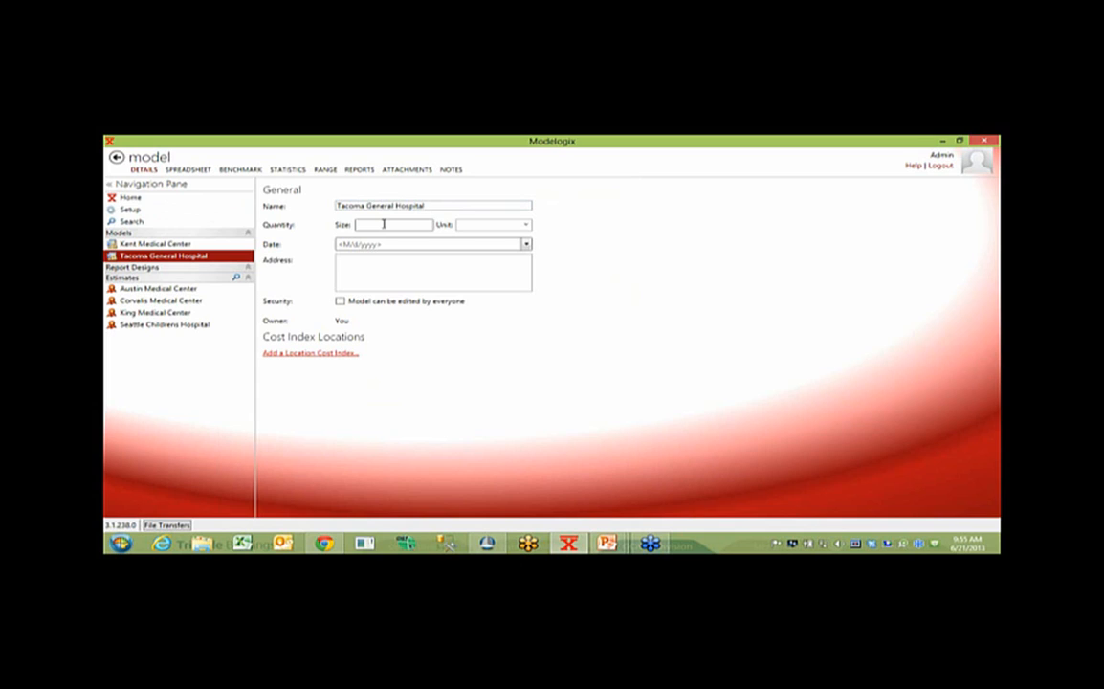
{"action": "type", "text": "55000"}
{"action": "left_click", "coordinate": [501, 227]}
{"action": "type", "text": "sqft"}
Set the Tacoma General Hospital model's date to 2/4/2015.
{"action": "left_click", "coordinate": [525, 244]}
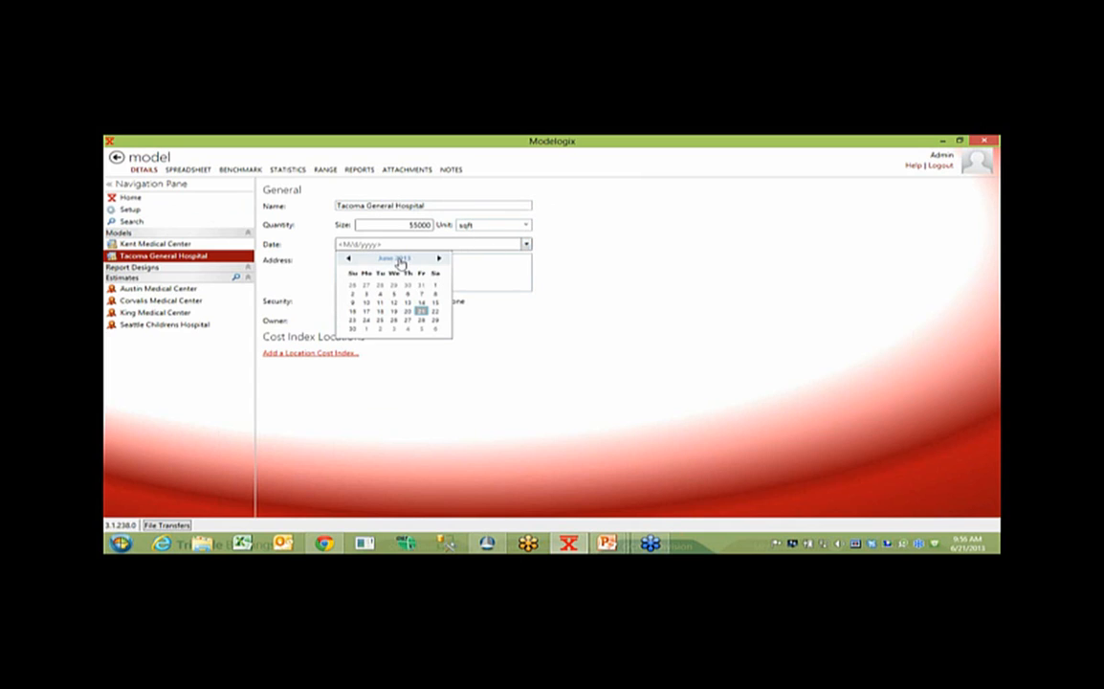
{"action": "left_click", "coordinate": [397, 257]}
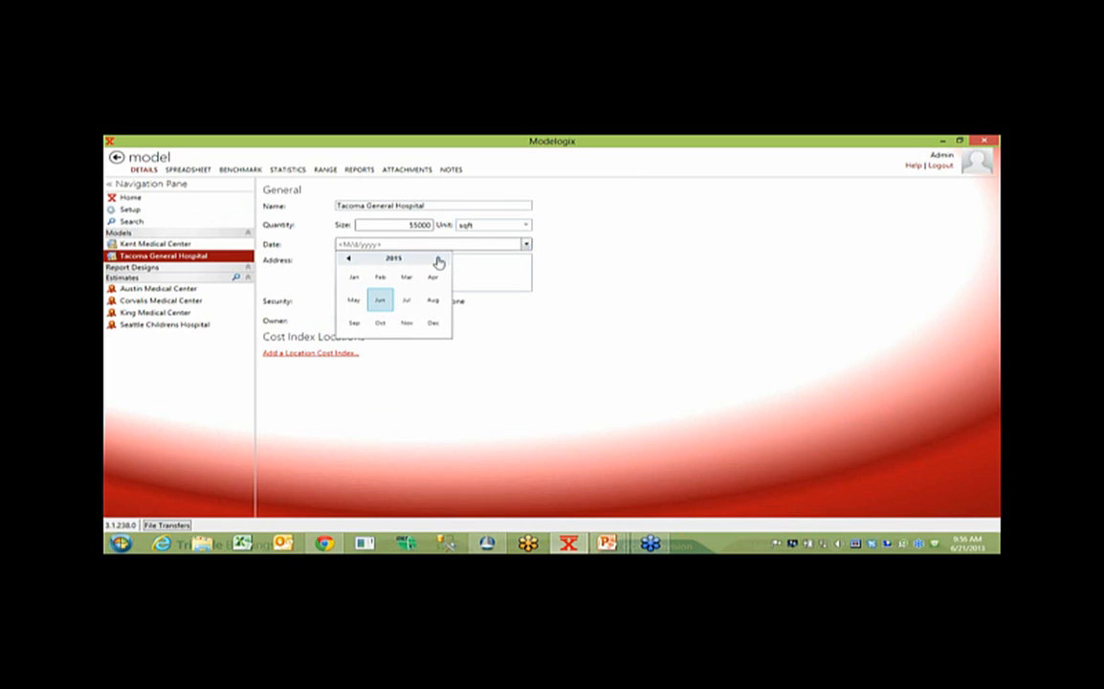
{"action": "left_click", "coordinate": [380, 276]}
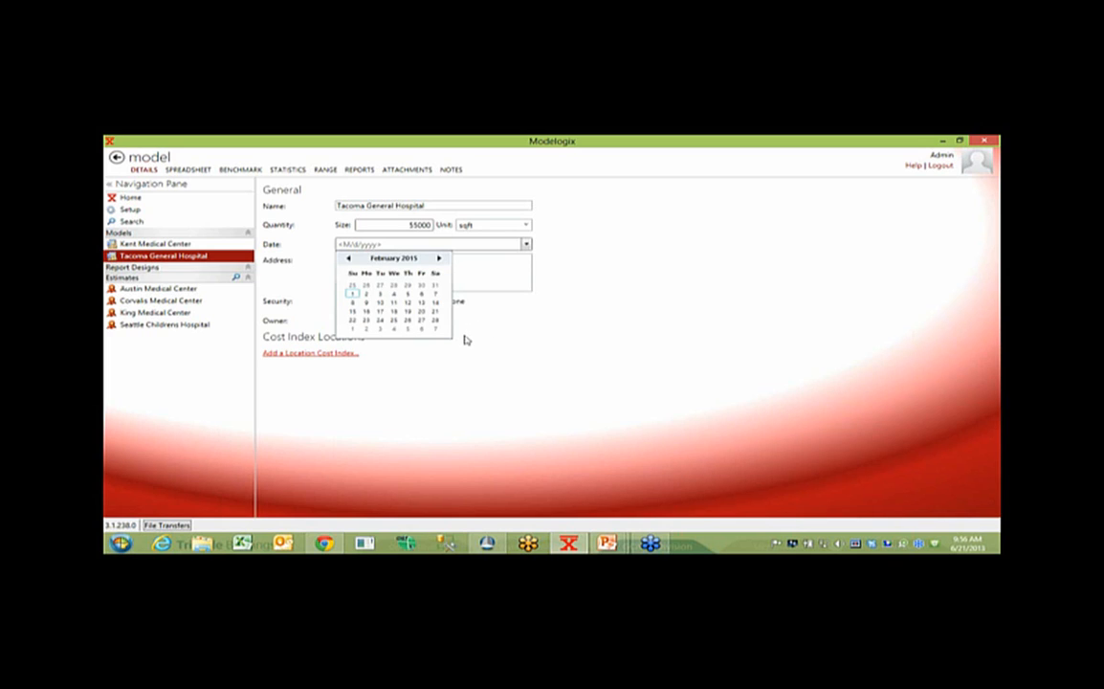
{"action": "left_click", "coordinate": [393, 292]}
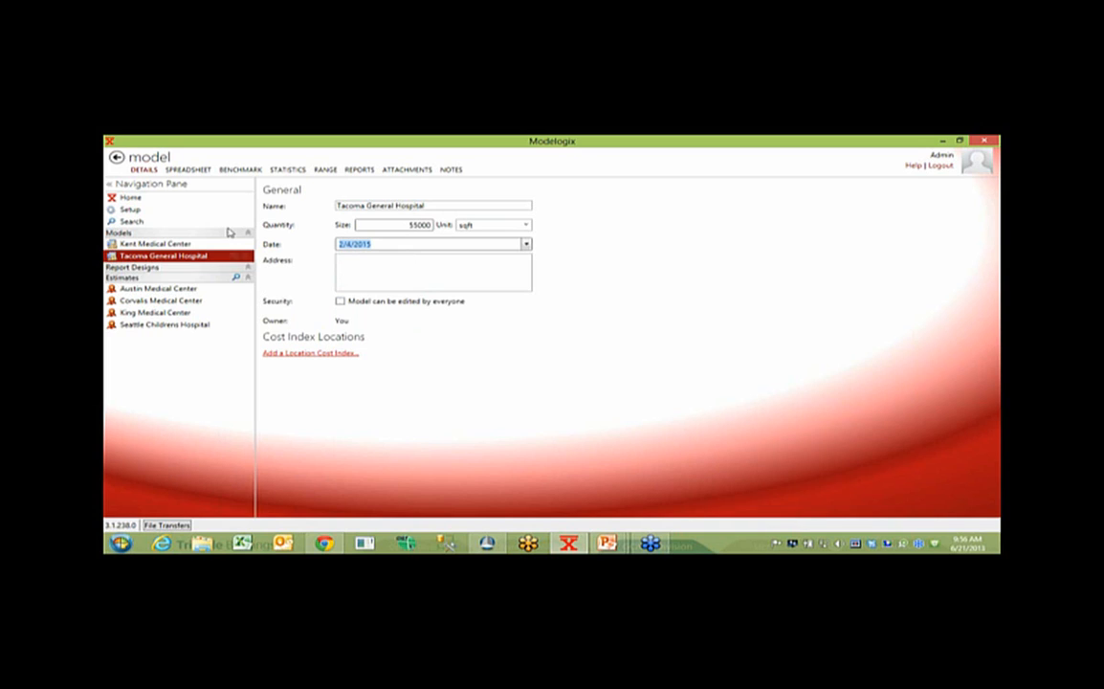
Add the Austin, Corvalis and King Medical Center estimates to the model's spreadsheet and widen the row label column.
{"action": "left_click", "coordinate": [191, 172]}
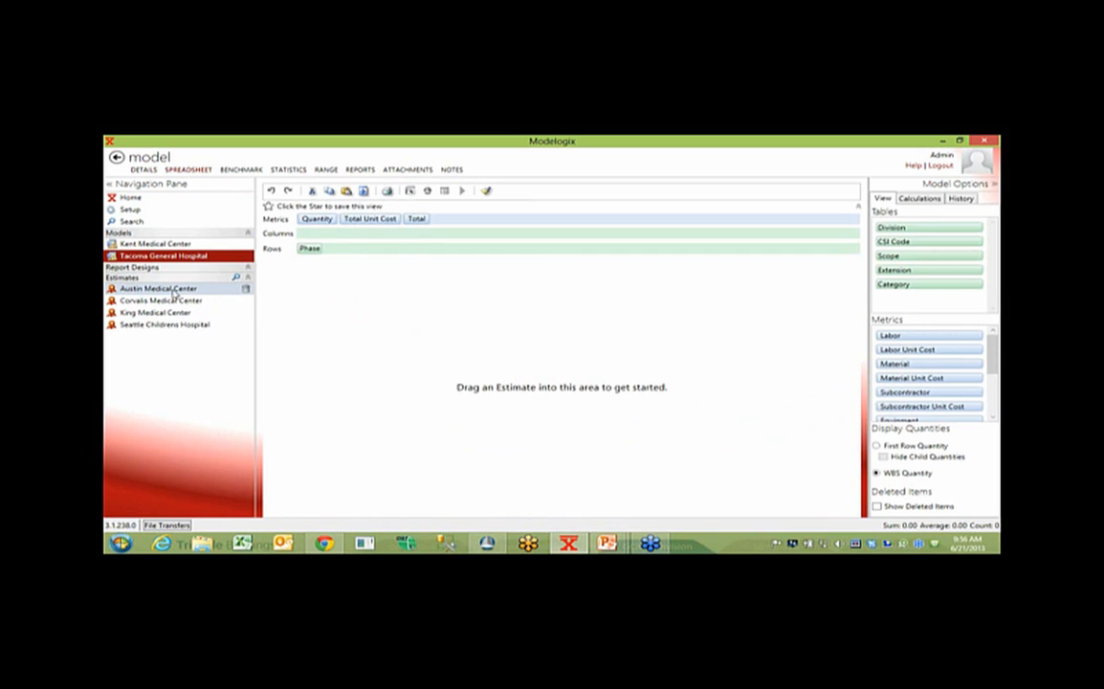
{"action": "left_click_drag", "start_coordinate": [173, 291], "coordinate": [375, 308]}
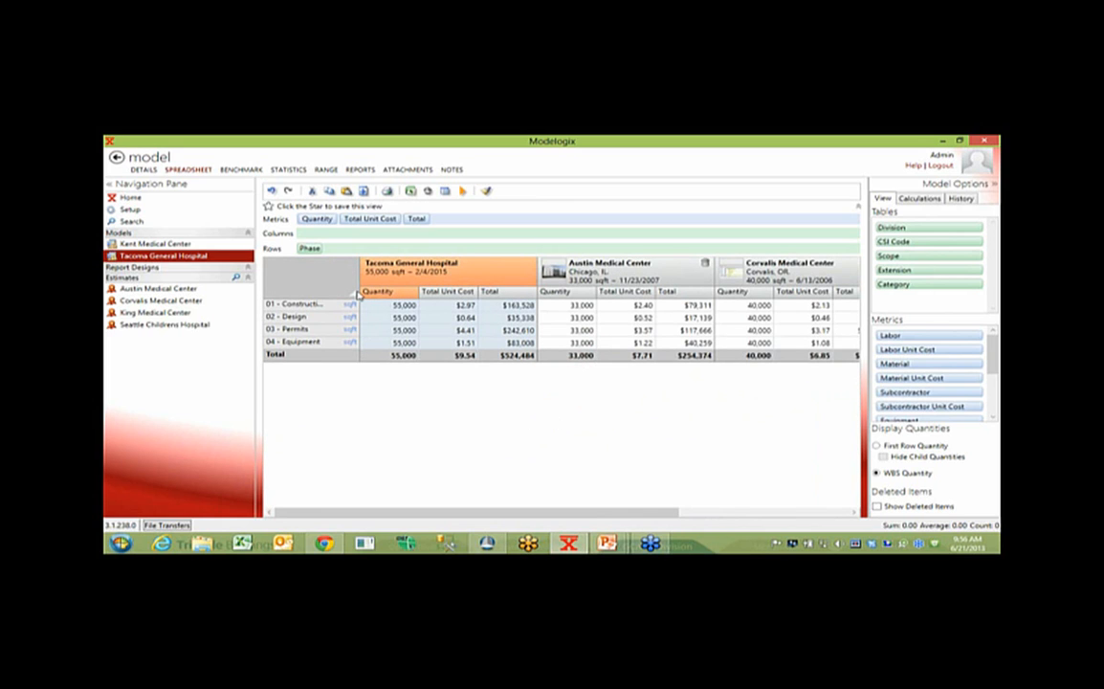
{"action": "left_click_drag", "start_coordinate": [358, 294], "coordinate": [380, 291]}
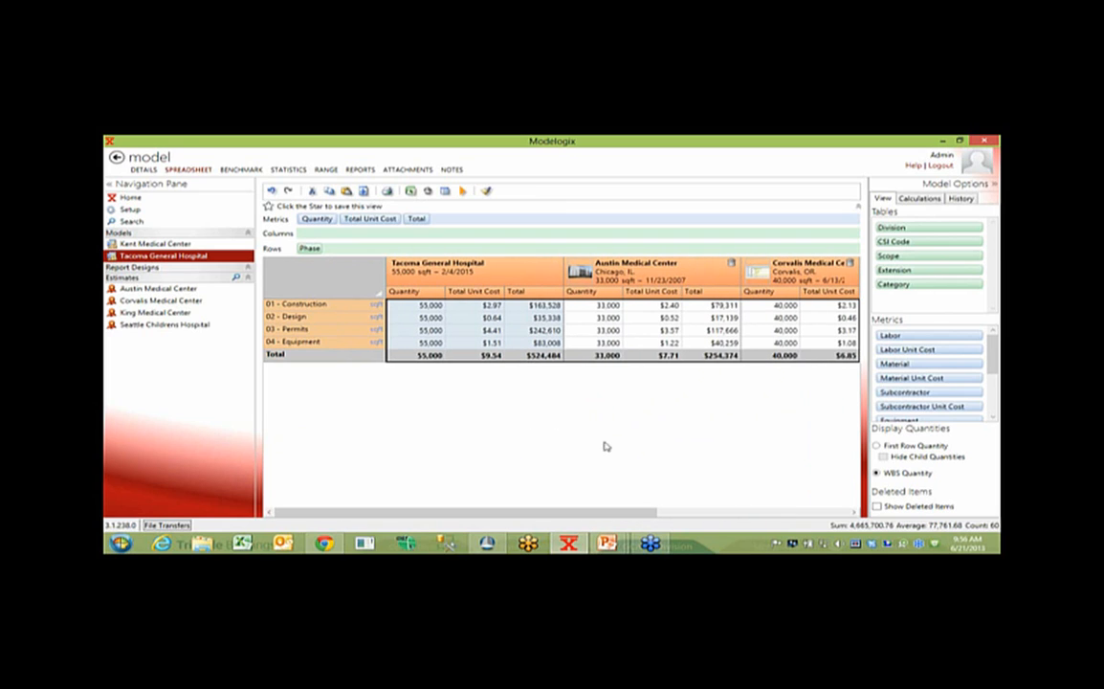
{"action": "left_click_drag", "start_coordinate": [586, 514], "coordinate": [538, 512]}
{"action": "mouse_move", "coordinate": [383, 292]}
{"action": "left_mouse_down"}
{"action": "mouse_move", "coordinate": [456, 297]}
{"action": "mouse_move", "coordinate": [388, 299]}
{"action": "left_mouse_up"}
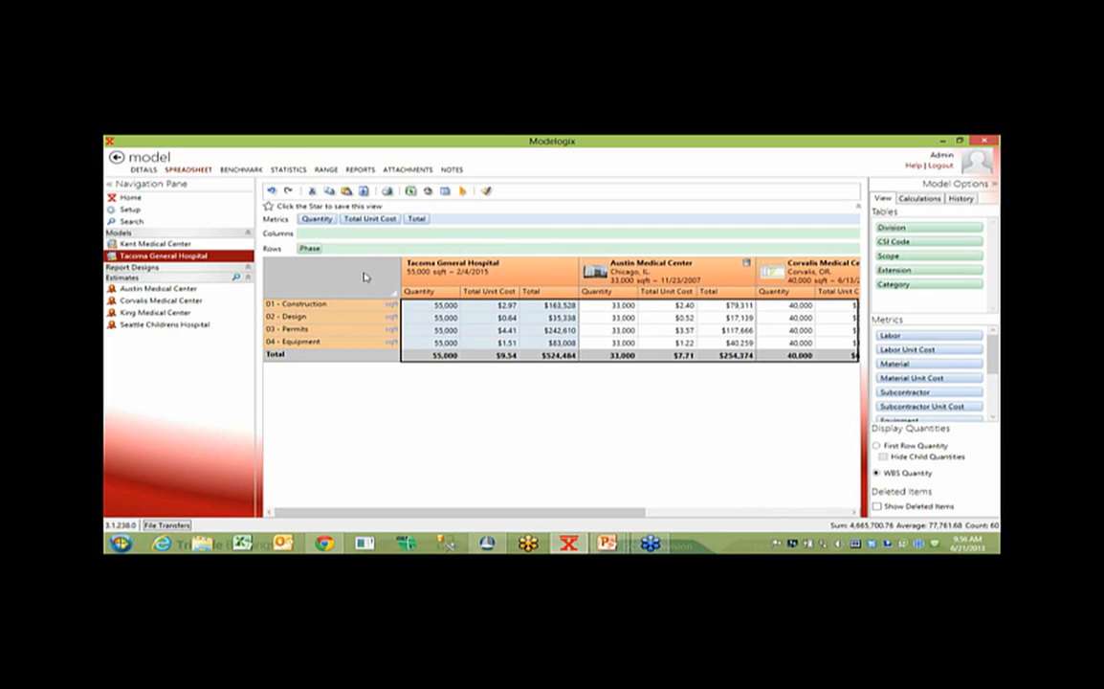
Break the spreadsheet rows down by Division beneath Phase and examine the Tacoma General Hospital total unit costs.
{"action": "left_click_drag", "start_coordinate": [907, 230], "coordinate": [365, 249]}
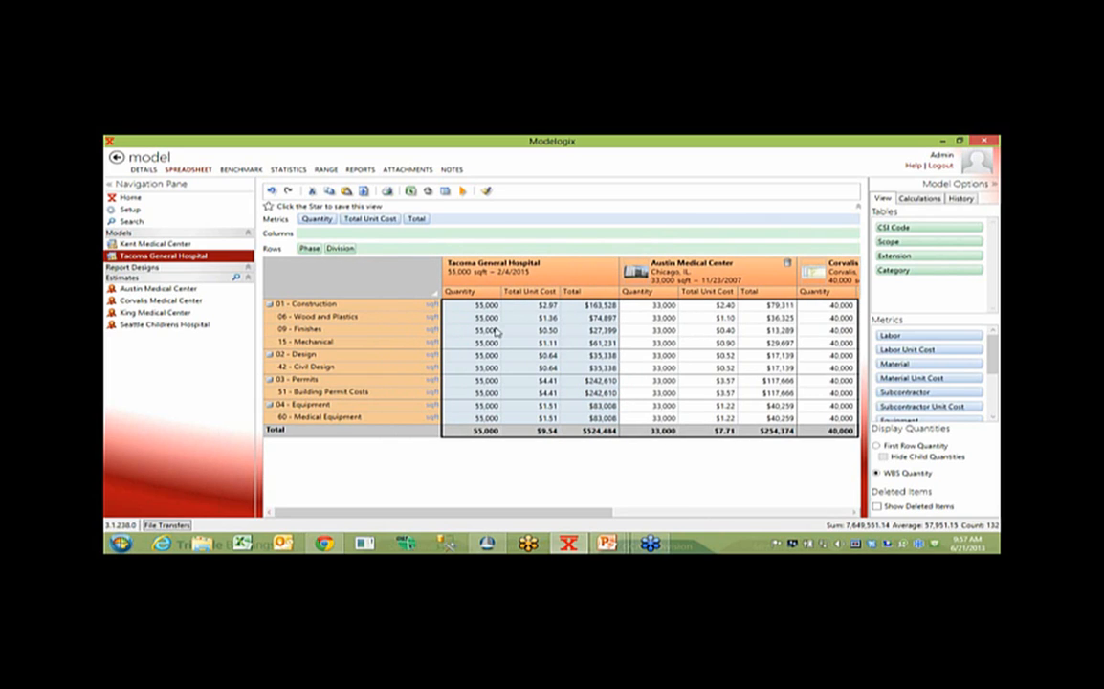
{"action": "left_click_drag", "start_coordinate": [544, 306], "coordinate": [538, 418]}
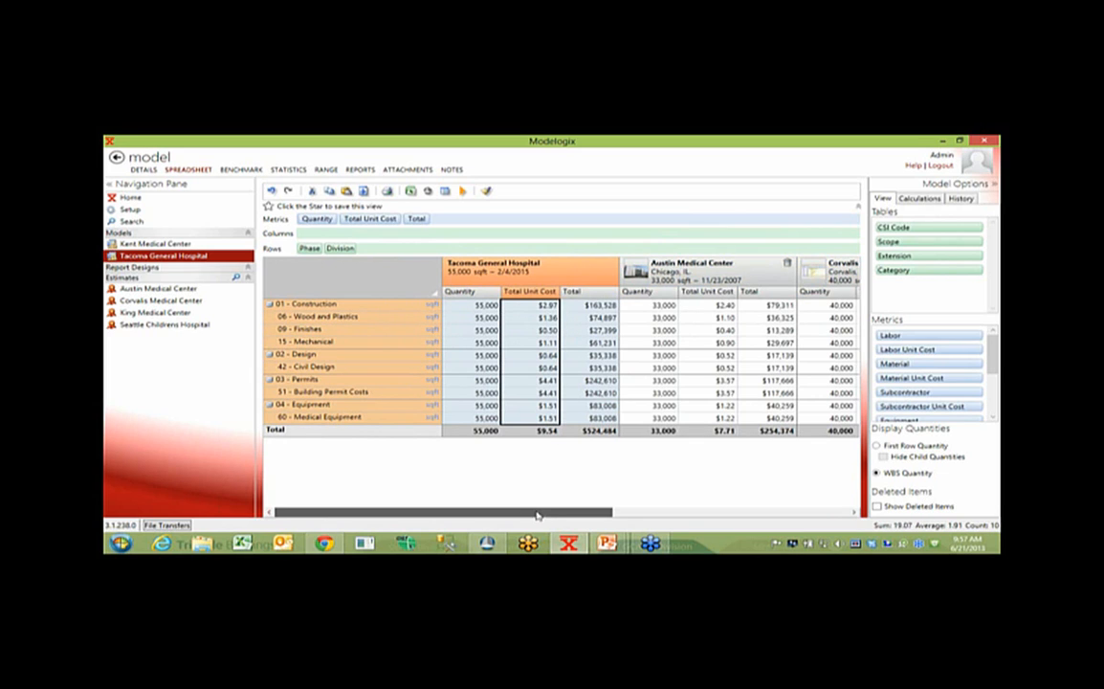
{"action": "left_click_drag", "start_coordinate": [538, 513], "coordinate": [552, 400]}
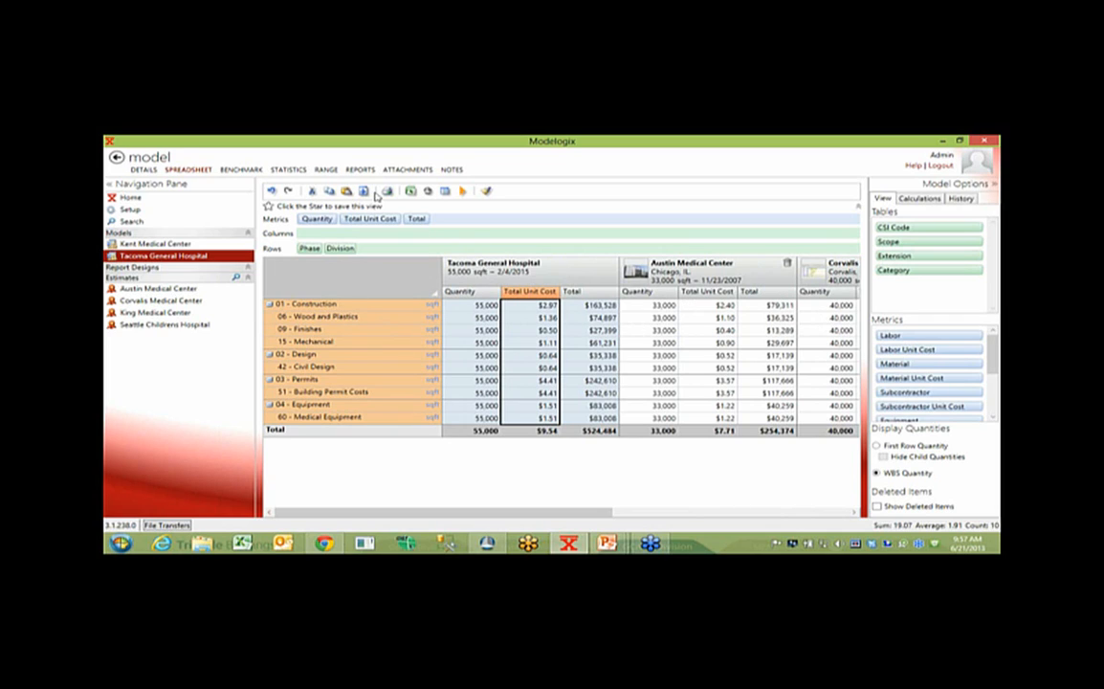
{"action": "left_click_drag", "start_coordinate": [415, 220], "coordinate": [416, 222]}
Chart the total unit cost range of the model and its source estimates by Division.
{"action": "left_click", "coordinate": [326, 169]}
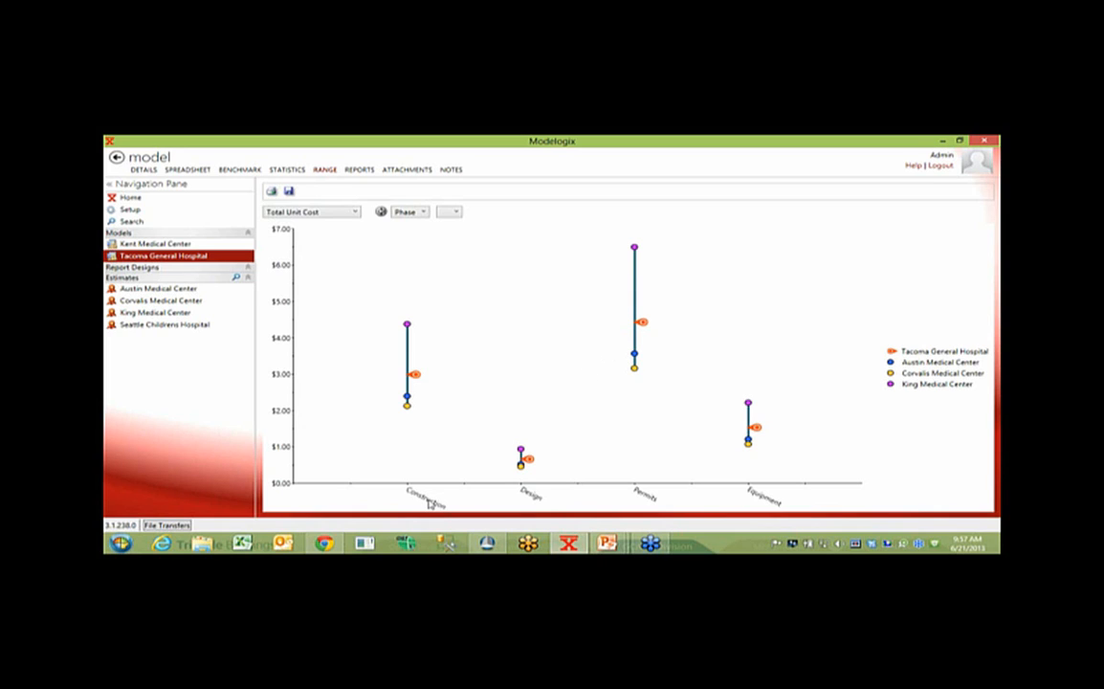
{"action": "left_click", "coordinate": [423, 212]}
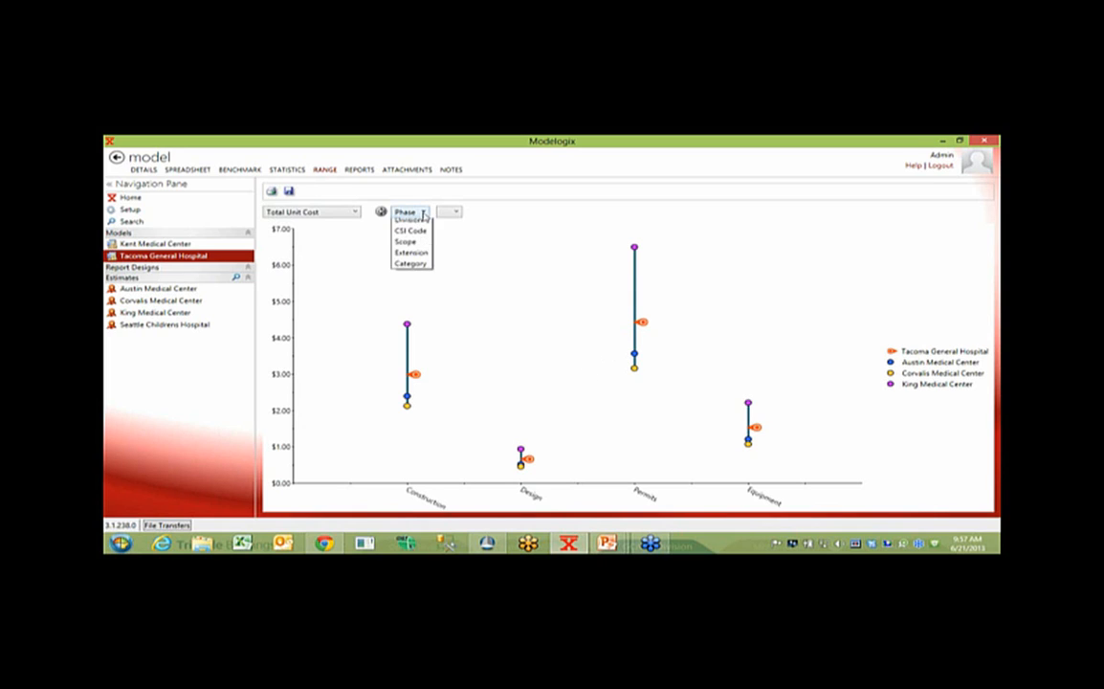
{"action": "left_click", "coordinate": [406, 235]}
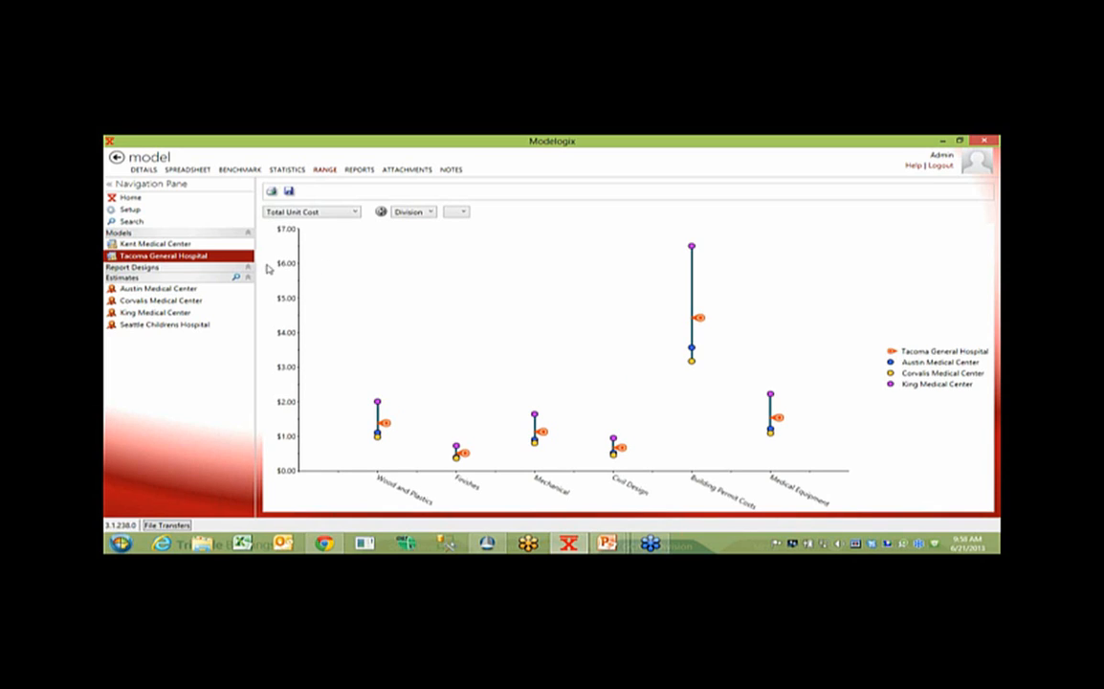
Set the Austin Medical Center's total unit cost for the Equipment phase to 2 in the model spreadsheet.
{"action": "left_click", "coordinate": [192, 171]}
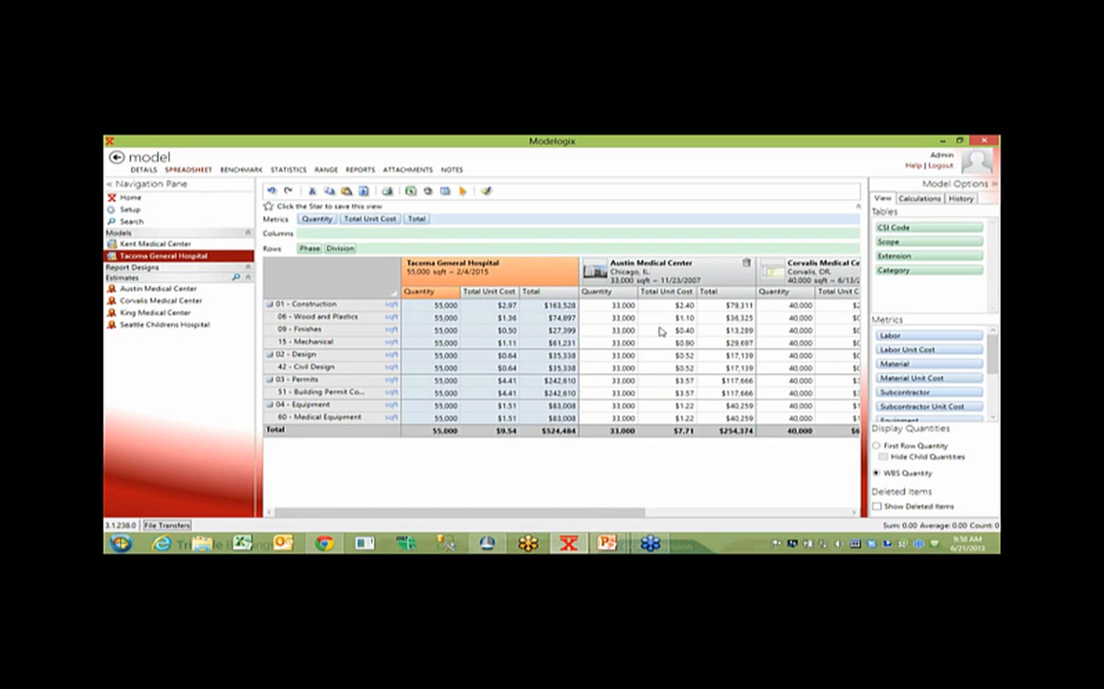
{"action": "left_click", "coordinate": [689, 406]}
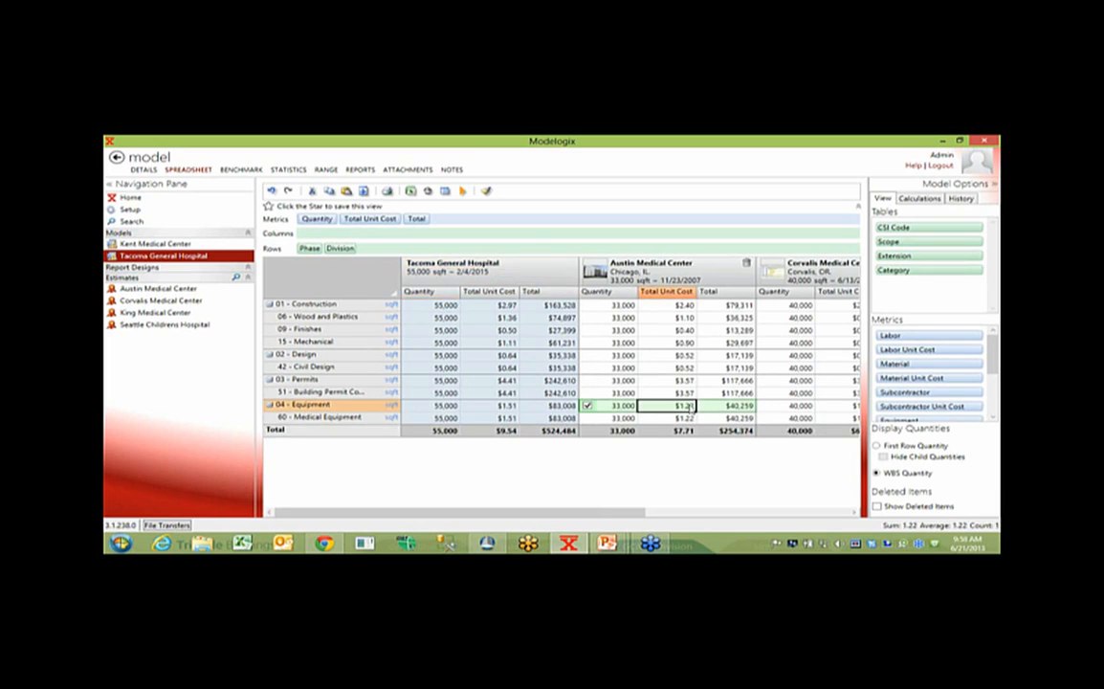
{"action": "type", "text": "2"}
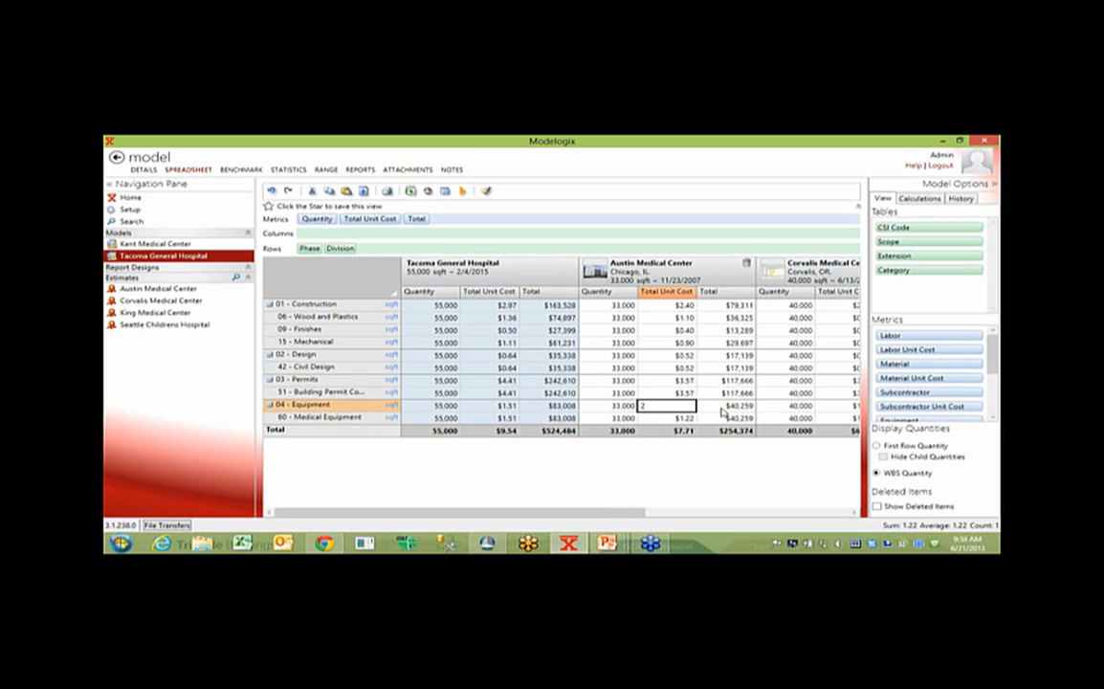
{"action": "left_click", "coordinate": [653, 371]}
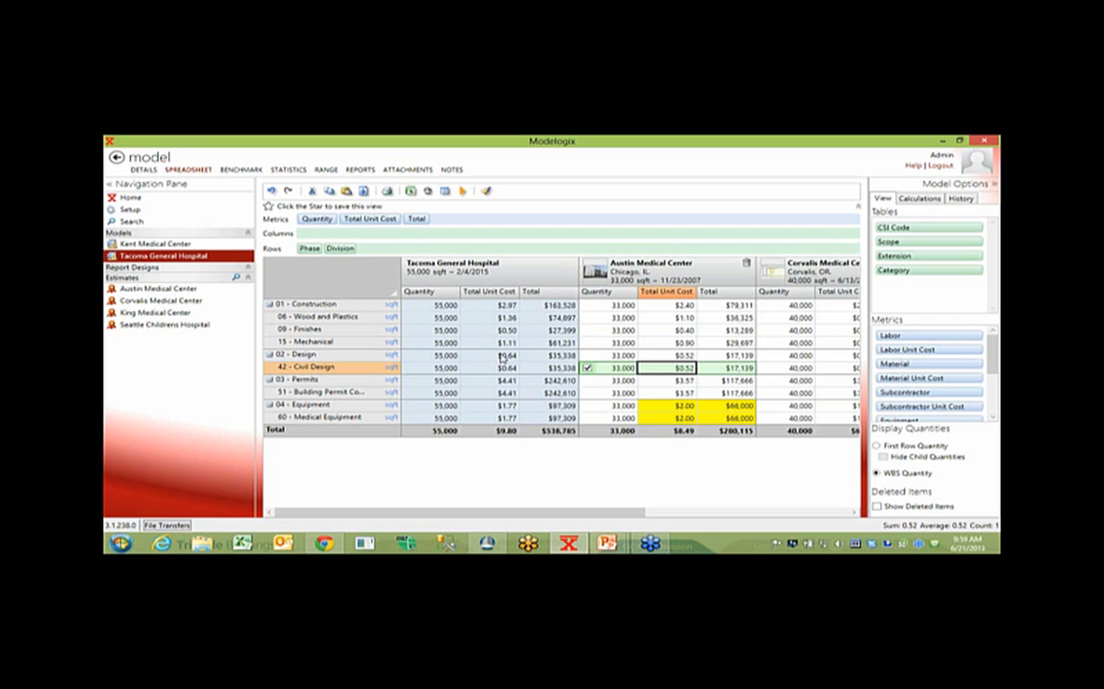
List all estimates again, benchmark the model against Seattle Childrens Hospital and examine the total unit cost percentages for each phase.
{"action": "left_click", "coordinate": [241, 169]}
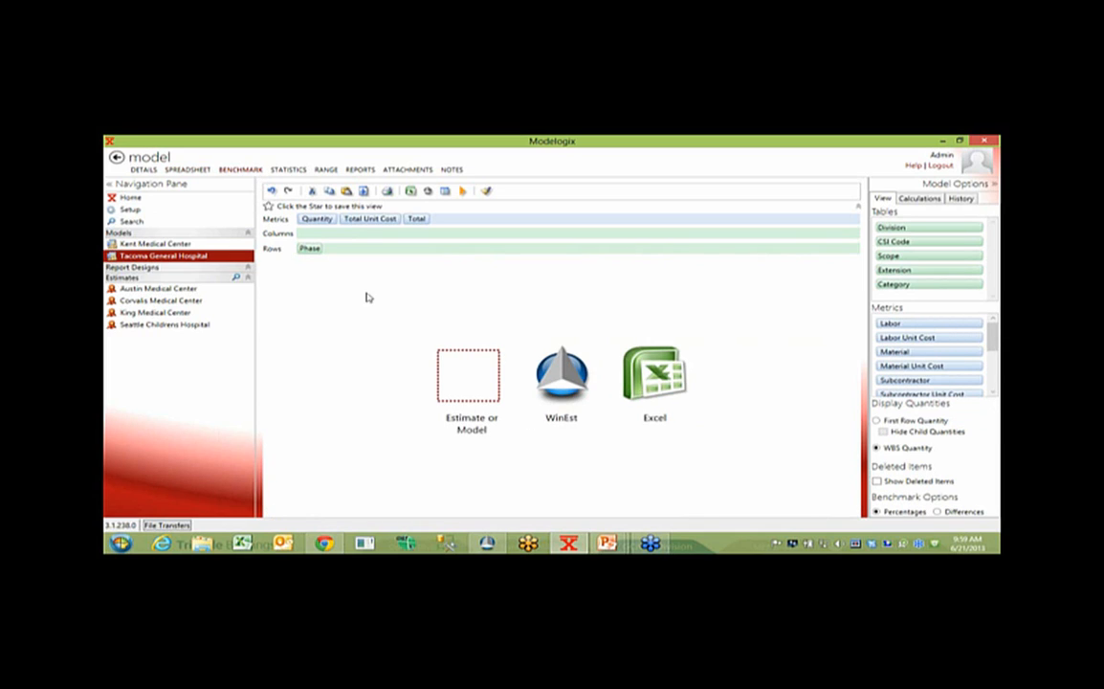
{"action": "left_click", "coordinate": [236, 276]}
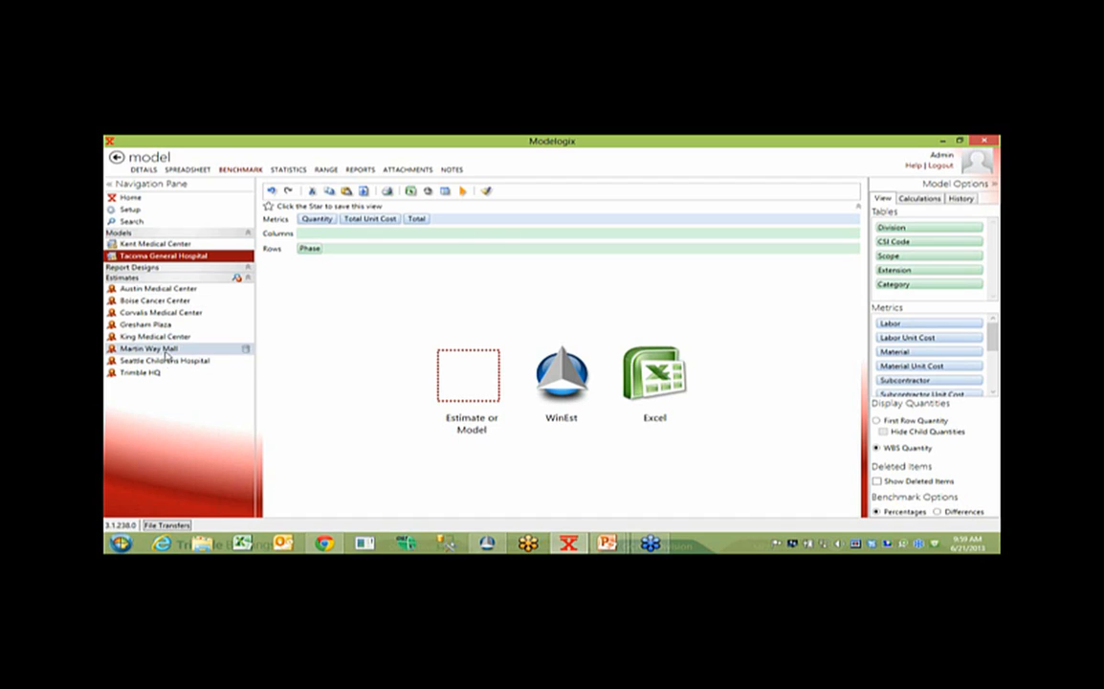
{"action": "left_click_drag", "start_coordinate": [164, 365], "coordinate": [474, 382]}
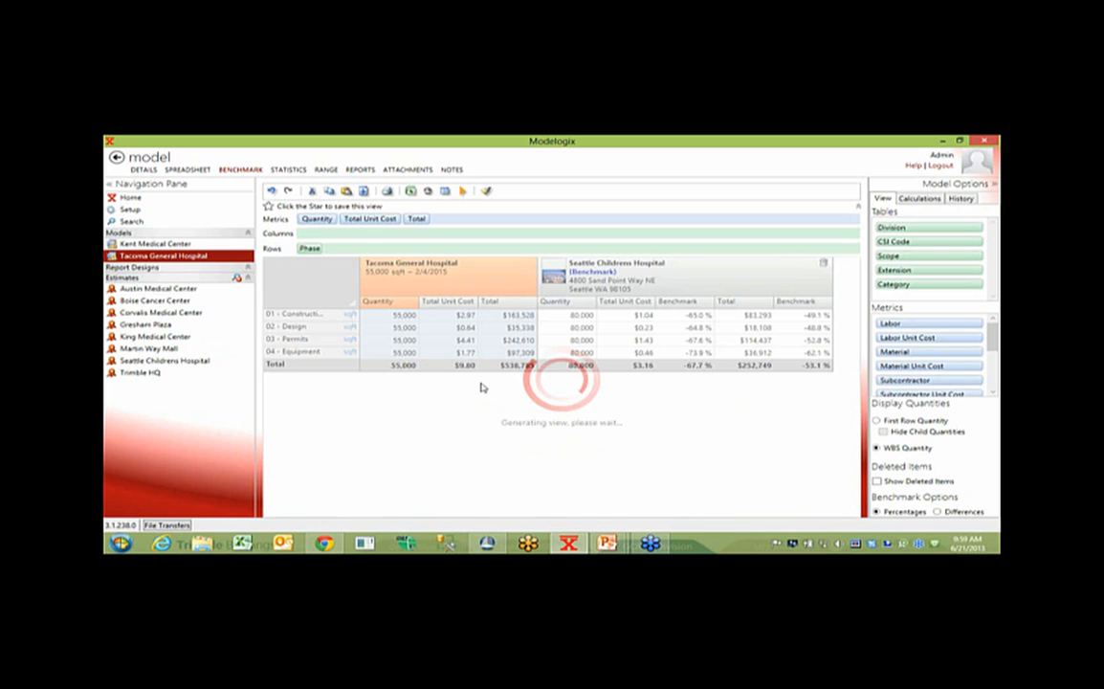
{"action": "left_click_drag", "start_coordinate": [697, 318], "coordinate": [699, 354]}
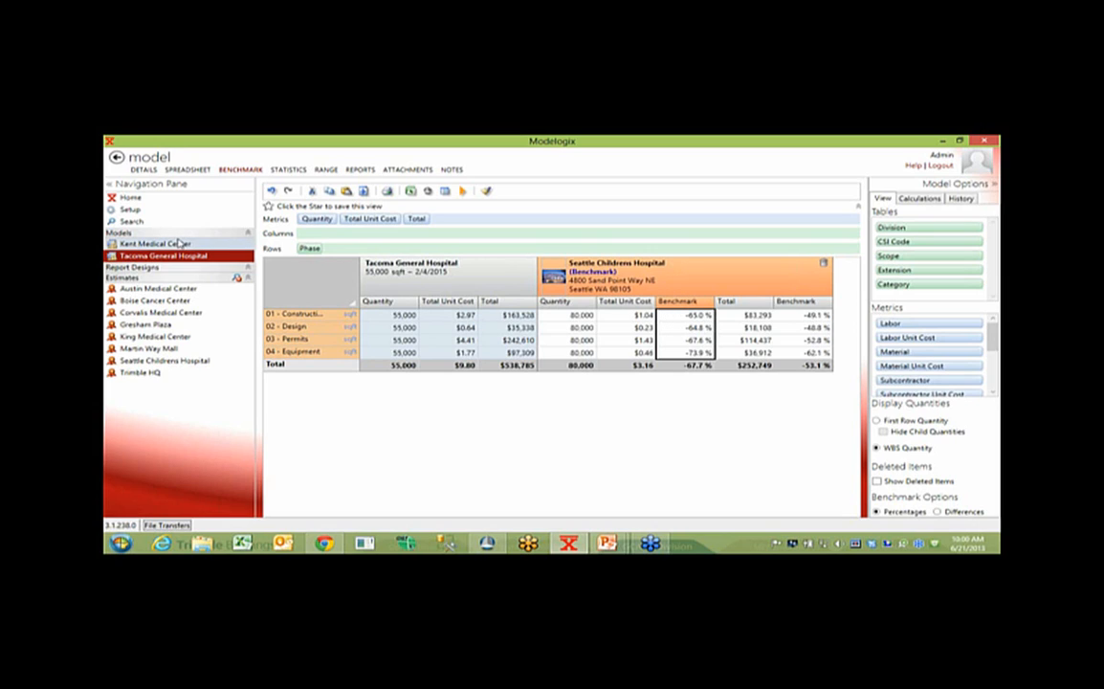
Return to the model's cost spreadsheet, and switch to the Closed-Loop Integration slide show in PowerPoint.
{"action": "left_click", "coordinate": [201, 170]}
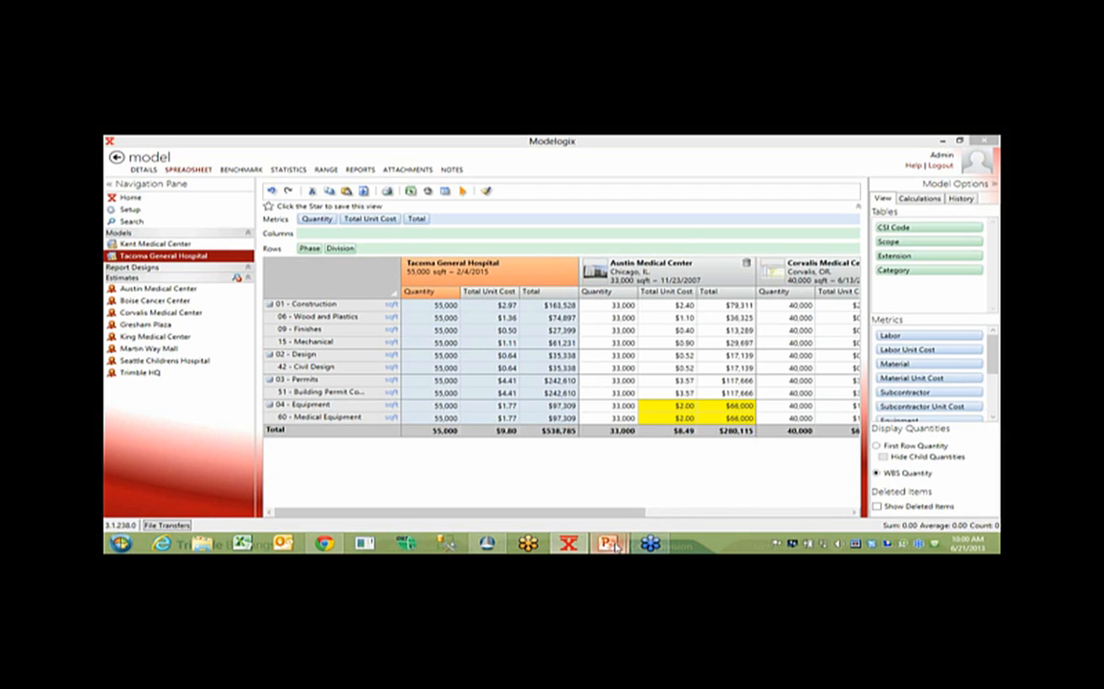
{"action": "mouse_move", "coordinate": [615, 545]}
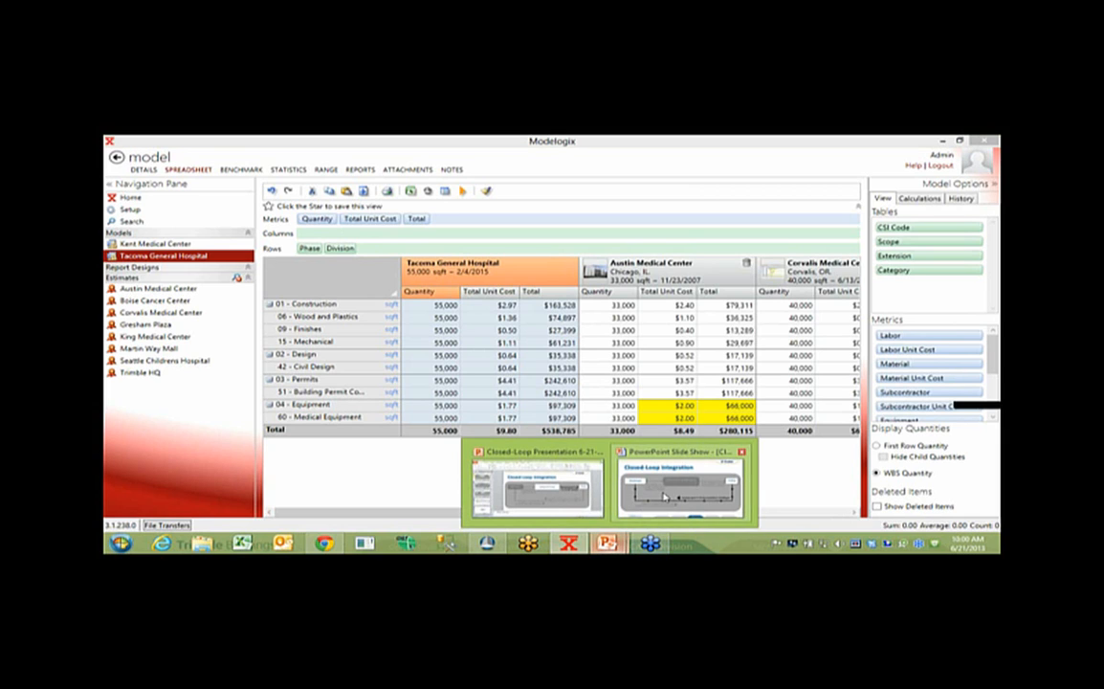
{"action": "left_click", "coordinate": [665, 497]}
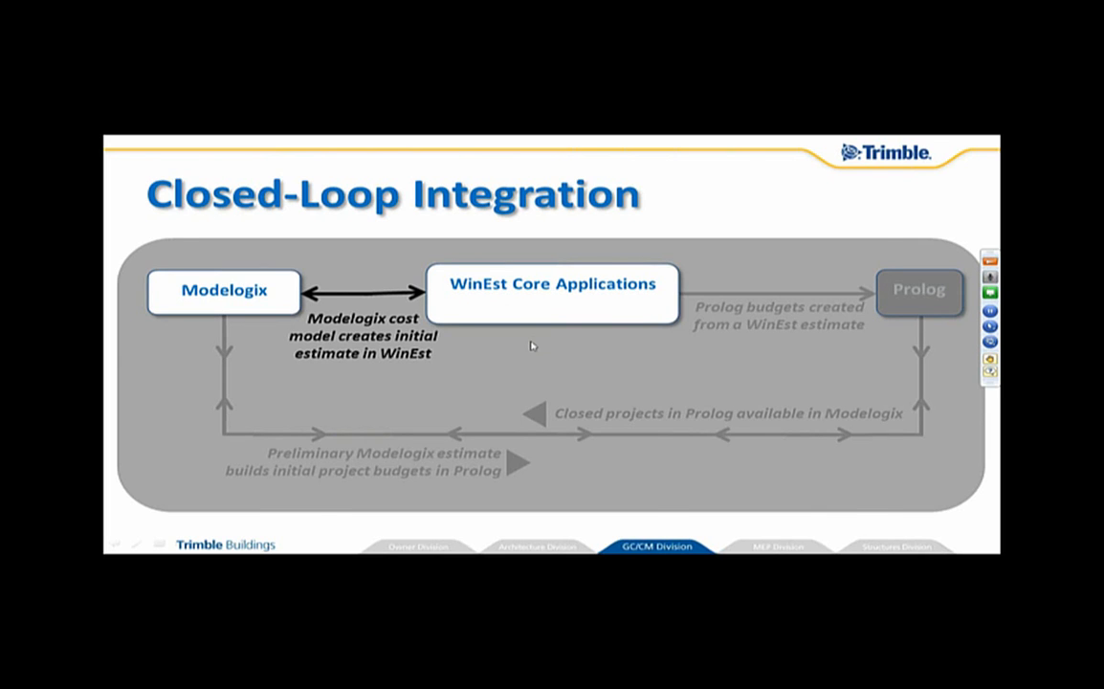
Leave the slide show for Modelogix and export the Tacoma General Hospital model to WinEst, keeping the default table and metric mappings.
{"action": "key", "text": "Escape"}
{"action": "left_click", "coordinate": [568, 545]}
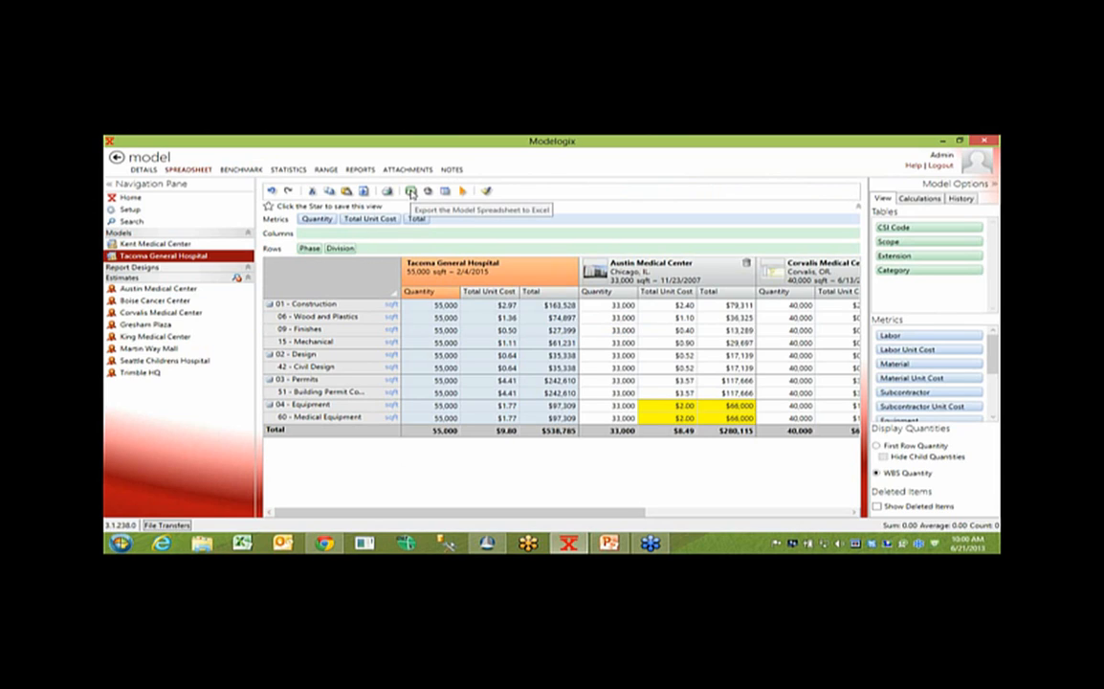
{"action": "left_click", "coordinate": [430, 192]}
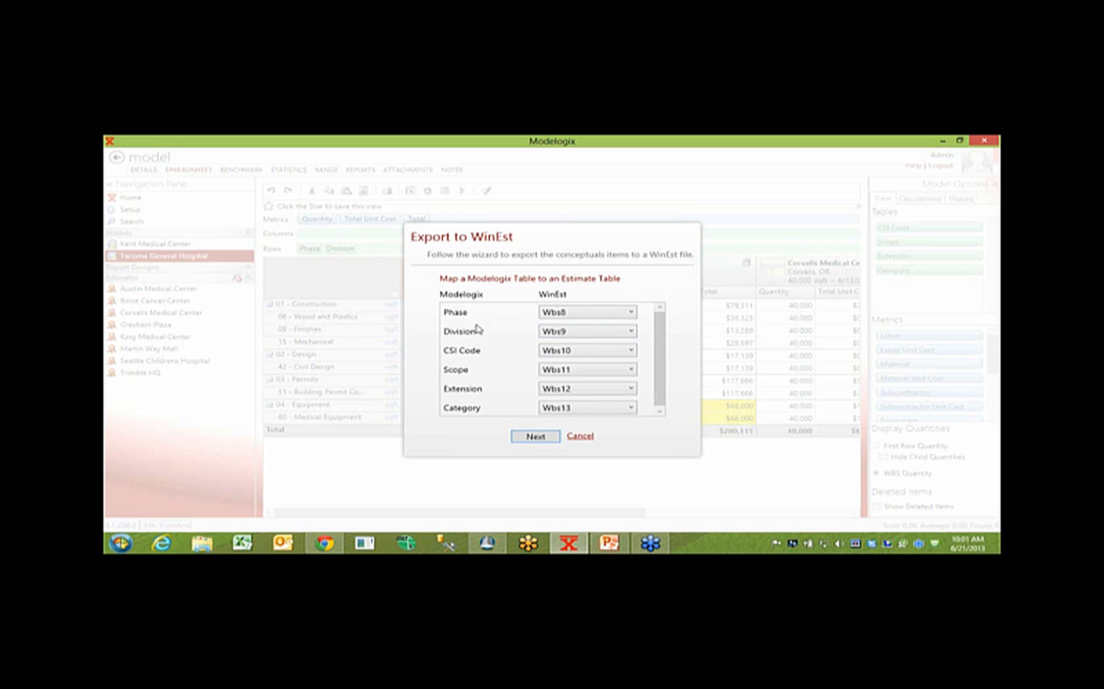
{"action": "left_click", "coordinate": [534, 439]}
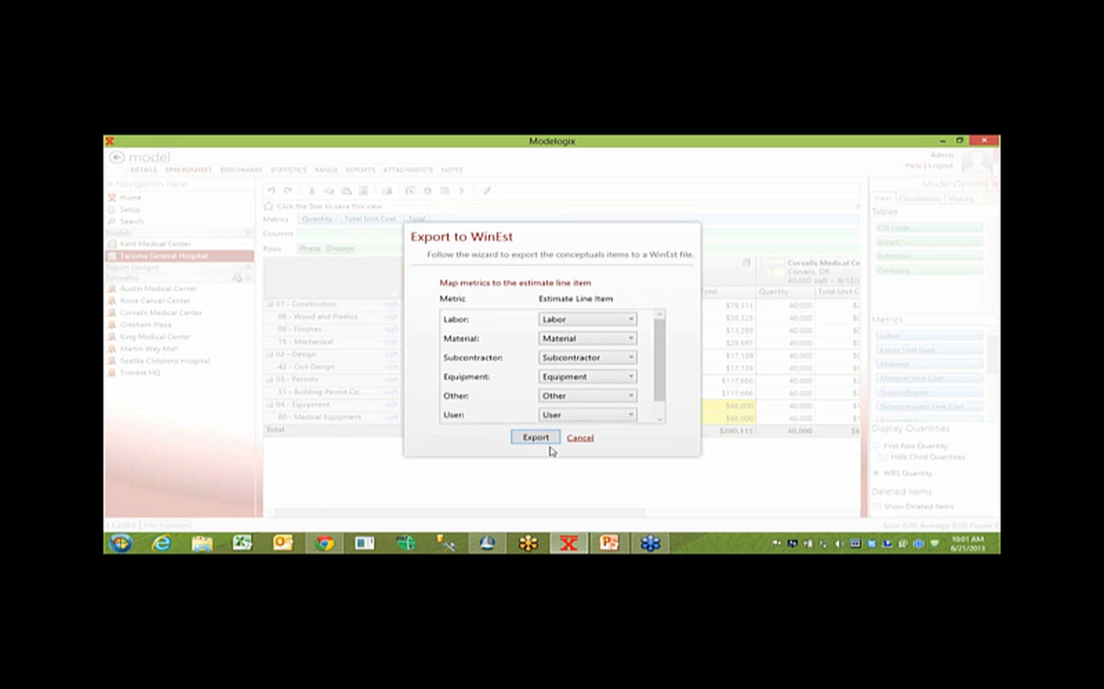
{"action": "left_click", "coordinate": [535, 437]}
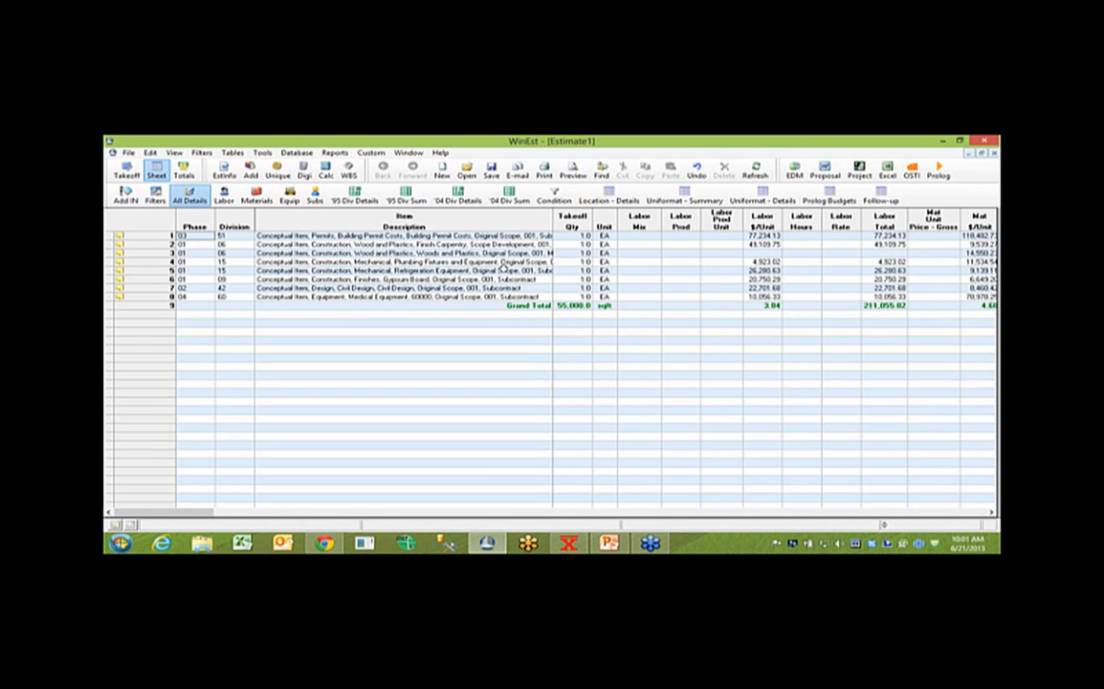
Highlight the descriptions of all conceptual items in the WinEst estimate, and switch back to the Closed-Loop presentation in PowerPoint.
{"action": "left_click_drag", "start_coordinate": [273, 236], "coordinate": [272, 295]}
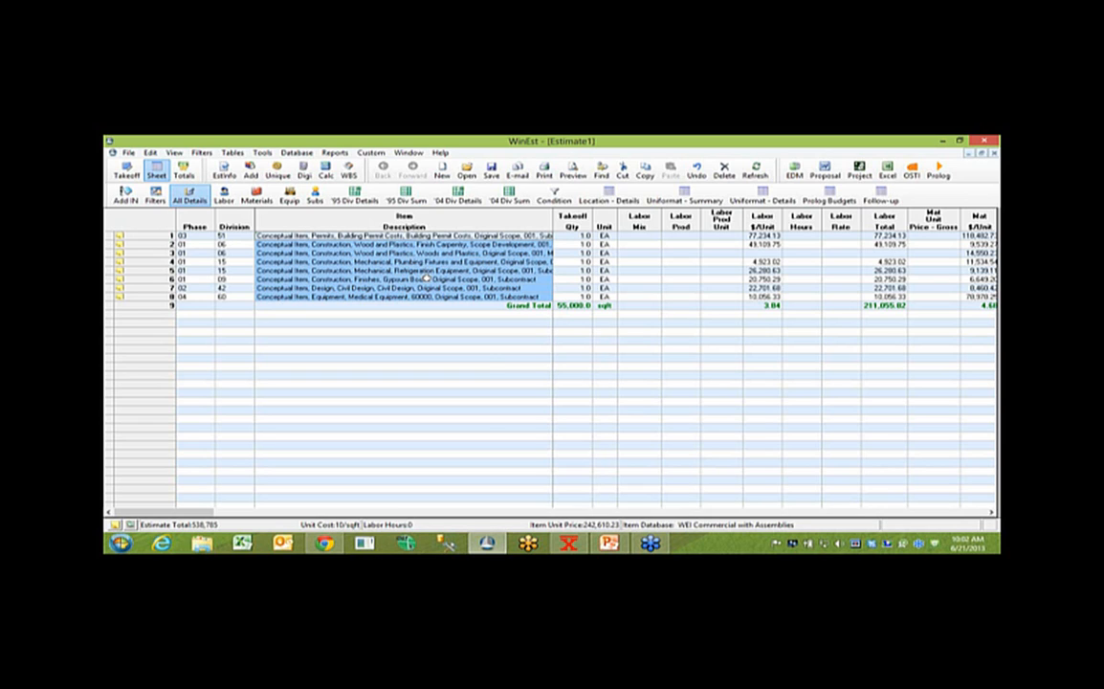
{"action": "left_click", "coordinate": [618, 549]}
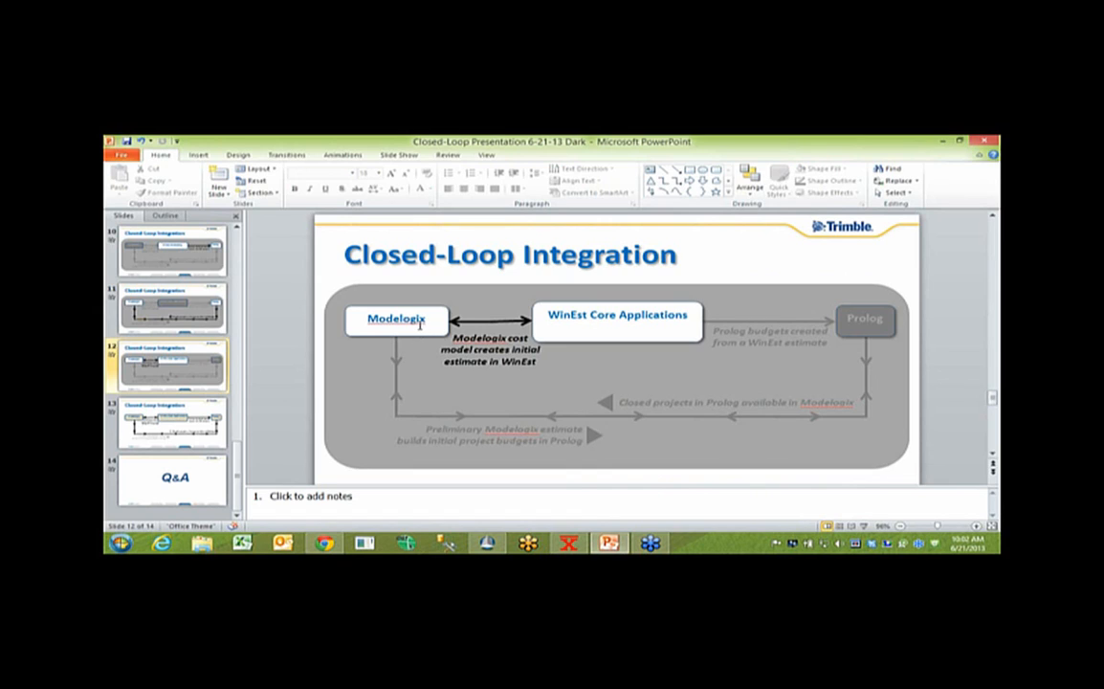